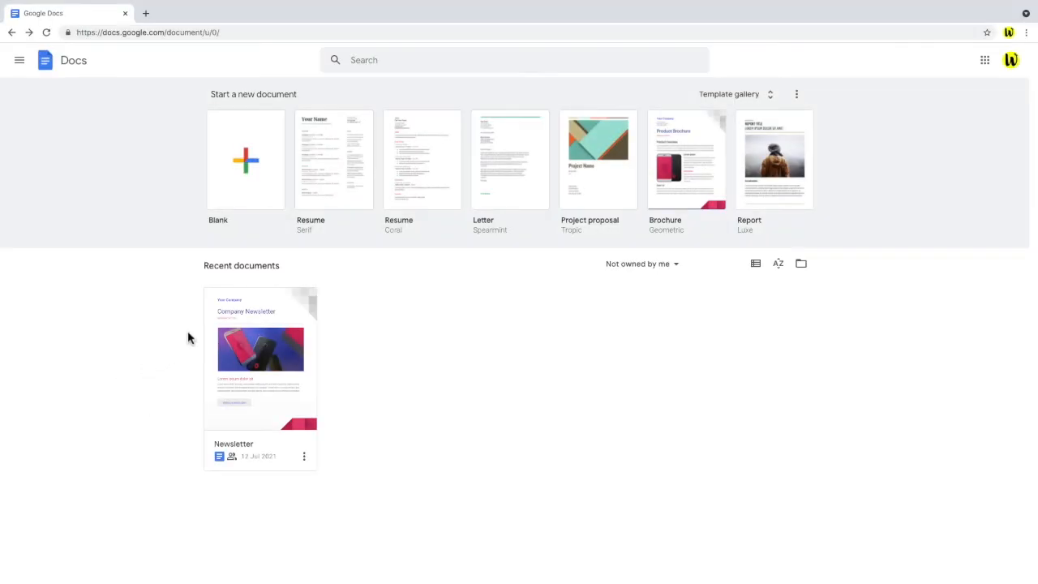
Create a new blank document and set the zoom to 50% so the whole page shows.
{"action": "left_click", "coordinate": [267, 198]}
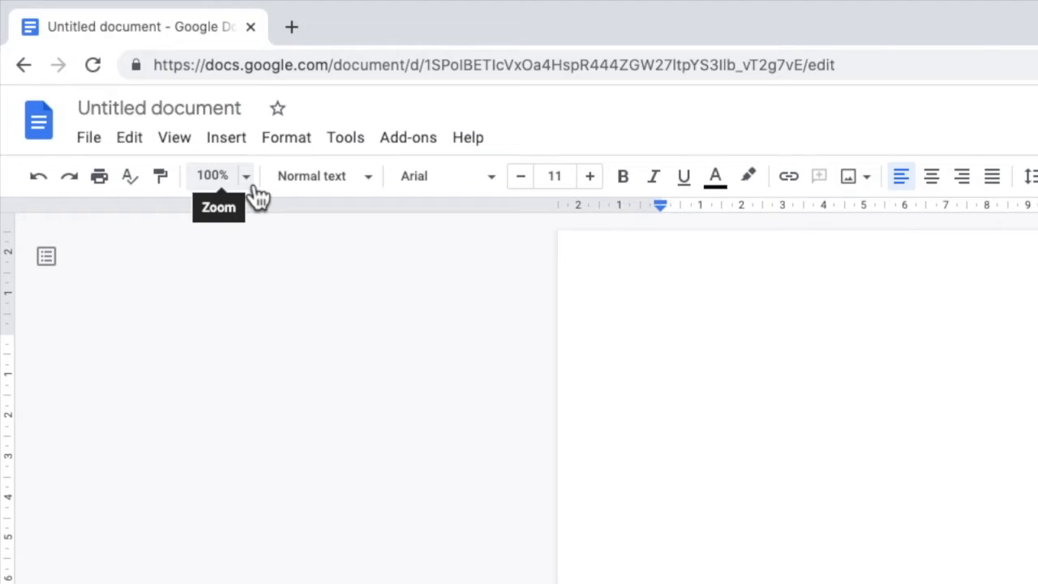
{"action": "left_click", "coordinate": [246, 177]}
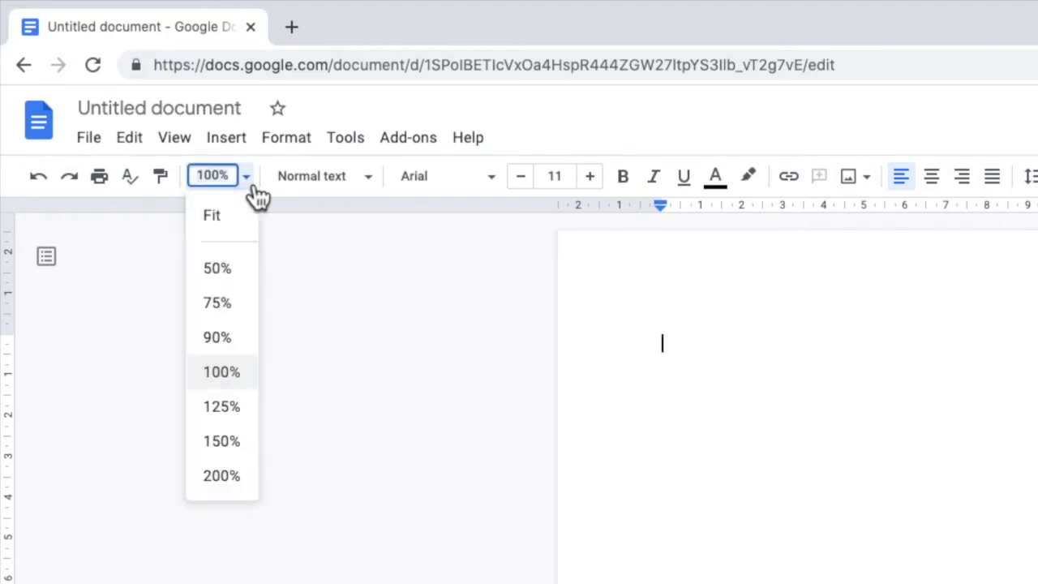
{"action": "left_click", "coordinate": [243, 274]}
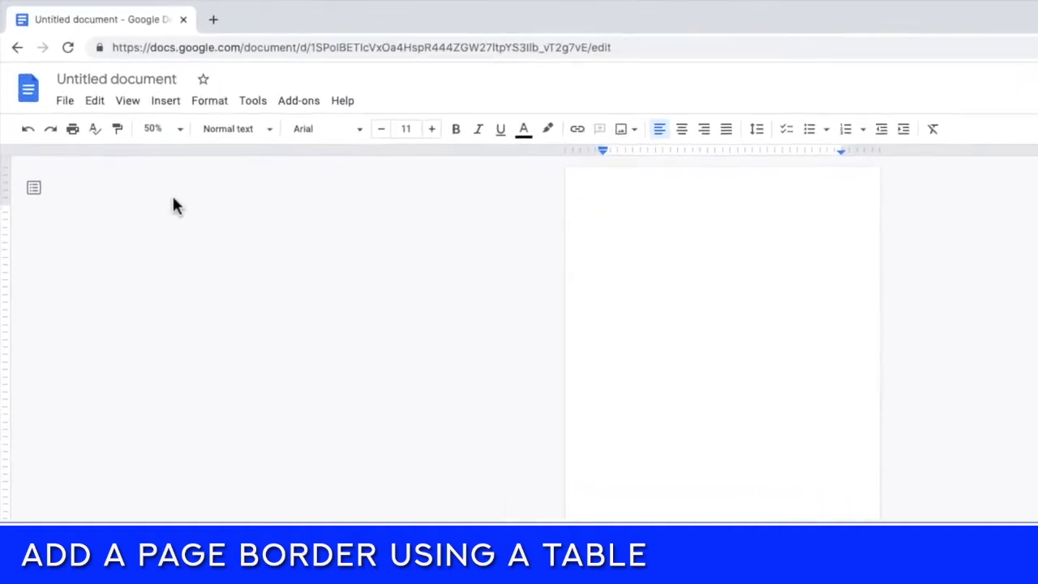
Insert a 1 x 1 table at the top of the blank page.
{"action": "left_click", "coordinate": [212, 135]}
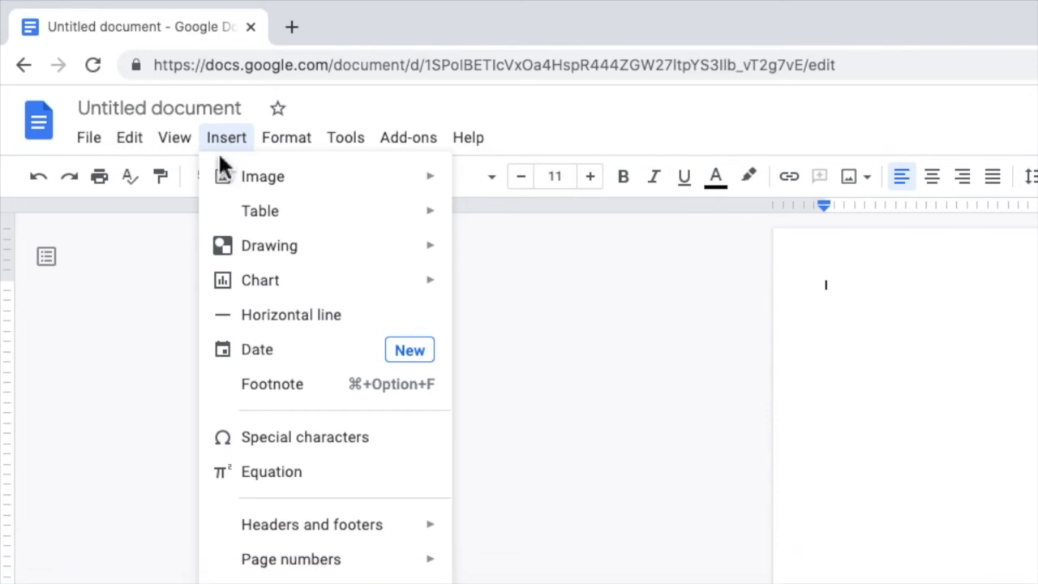
{"action": "mouse_move", "coordinate": [224, 216]}
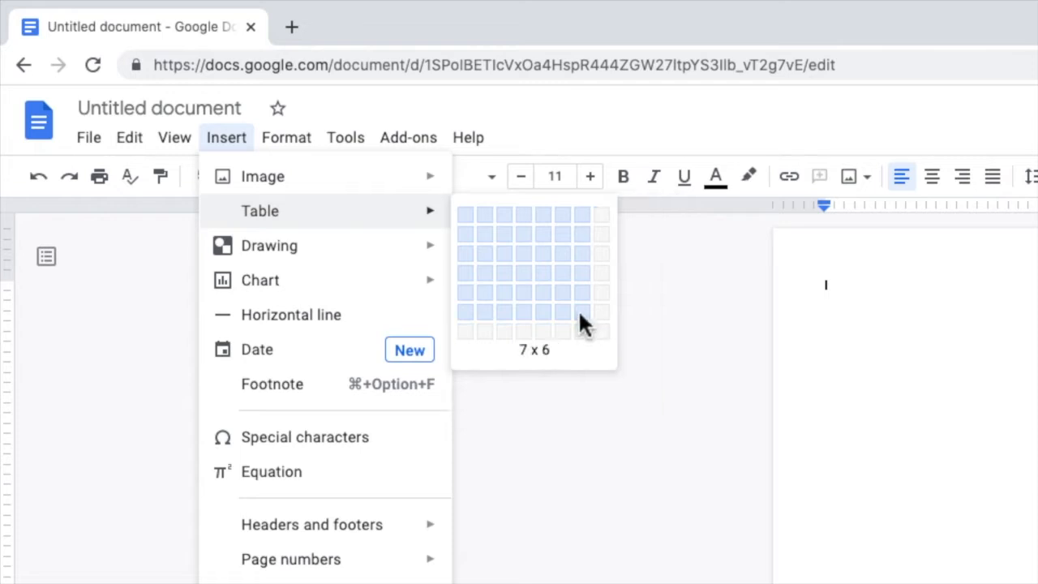
{"action": "left_click", "coordinate": [470, 222]}
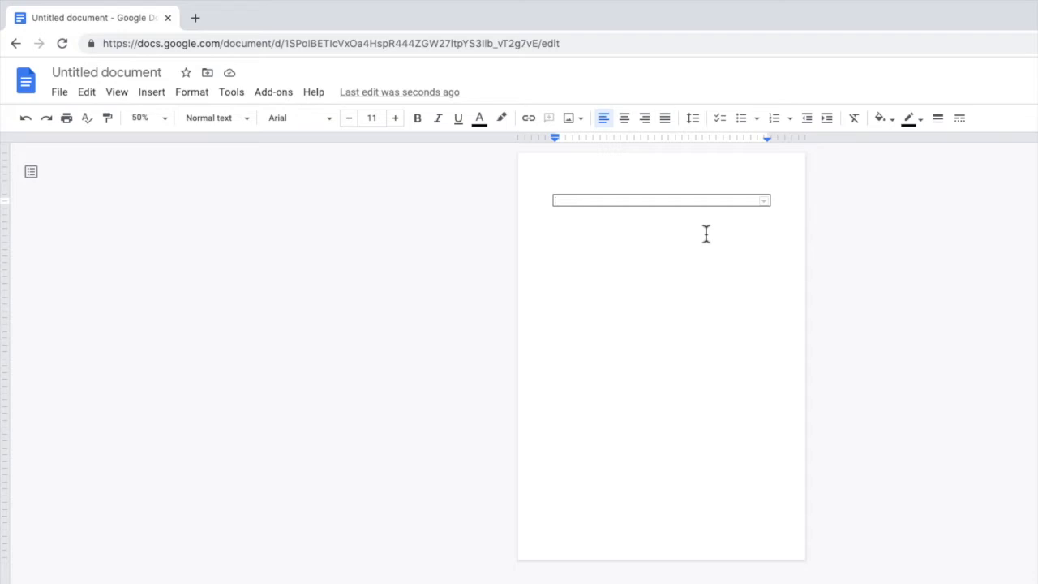
Add eight blank lines inside the table cell so it covers about a third of the page.
{"action": "left_click", "coordinate": [629, 202]}
{"action": "key", "text": "Return"}
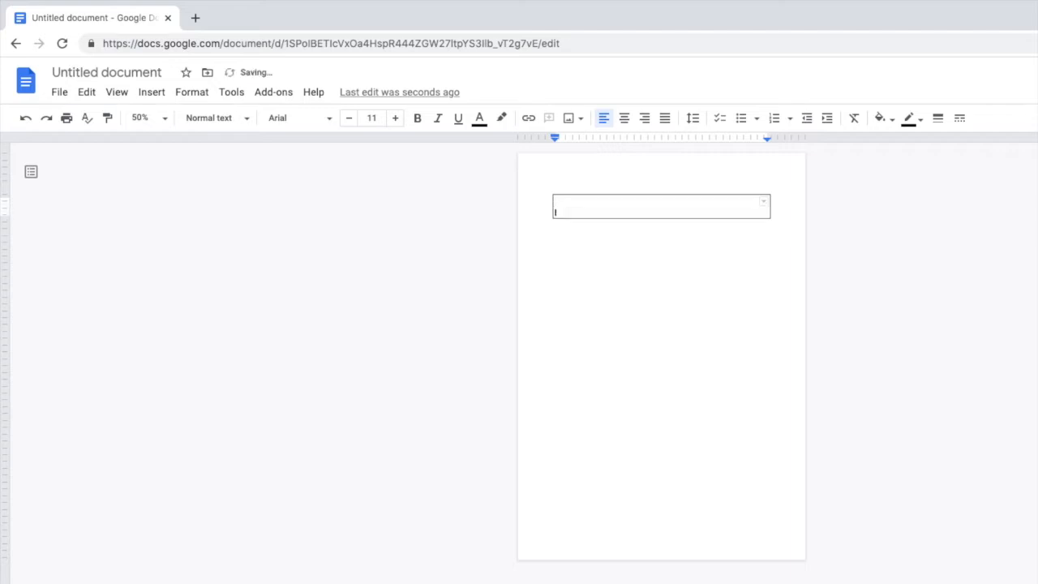
{"action": "key", "text": "Return"}
{"action": "key", "text": "Return"}
{"action": "key", "text": "Return"}
{"action": "key", "text": "Return"}
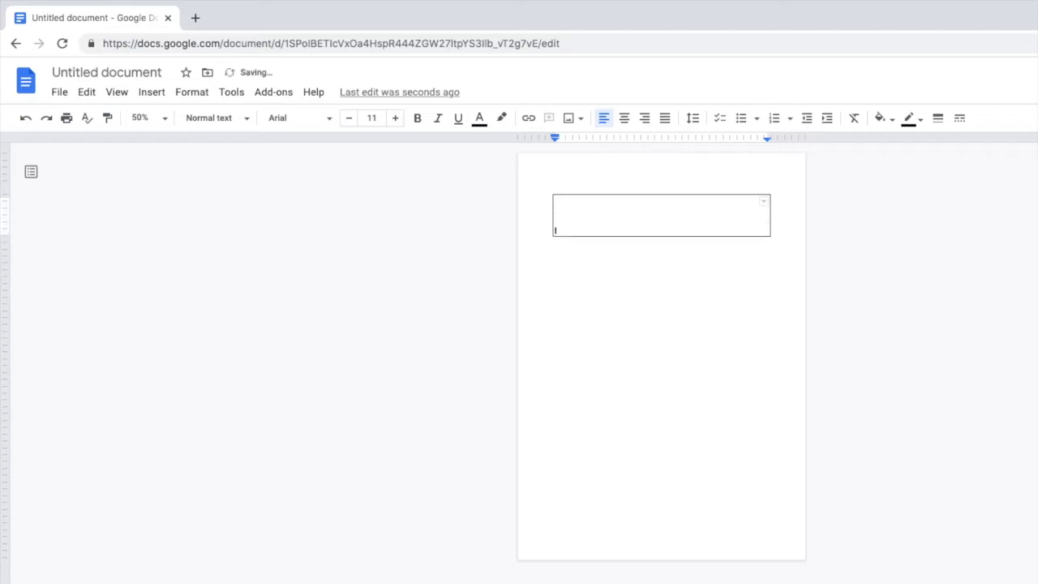
{"action": "key", "text": "Return"}
{"action": "key", "text": "Return"}
{"action": "key", "text": "Return"}
{"action": "key", "text": "Return"}
{"action": "key", "text": "Return"}
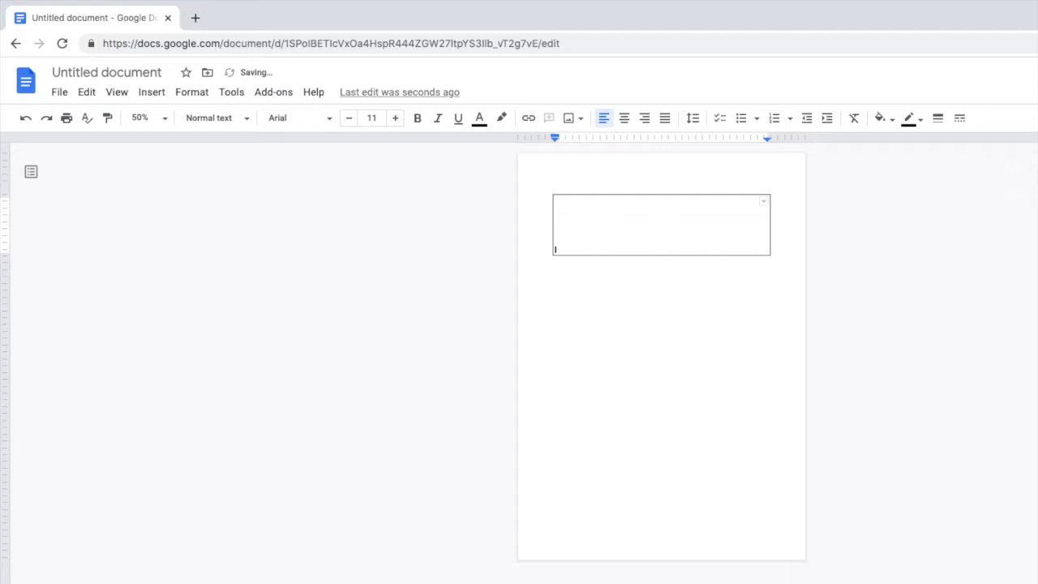
{"action": "key", "text": "Return"}
{"action": "key", "text": "Return"}
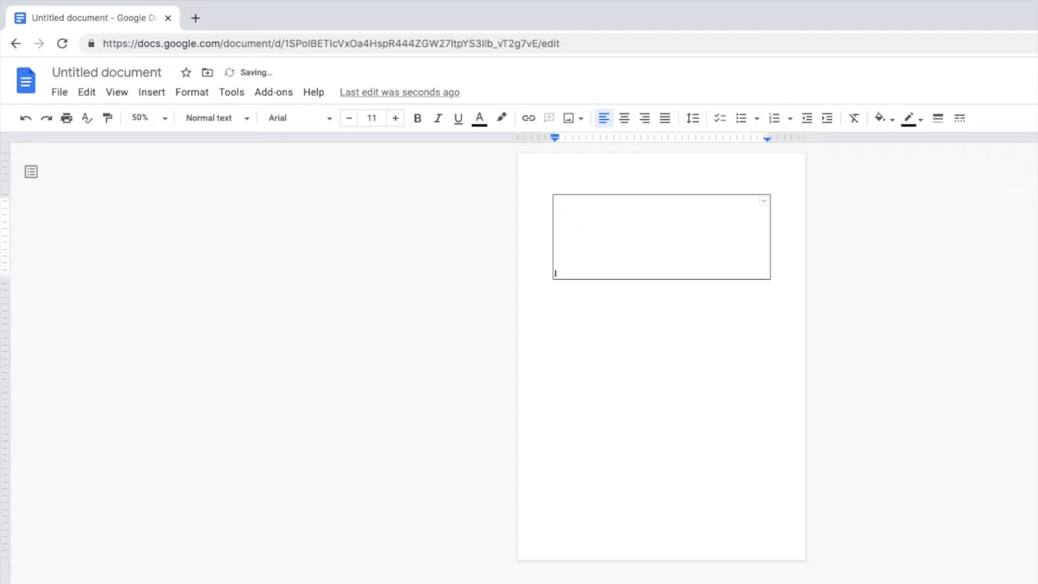
{"action": "key", "text": "Return"}
{"action": "key", "text": "Return"}
{"action": "key", "text": "Return"}
{"action": "key", "text": "Return"}
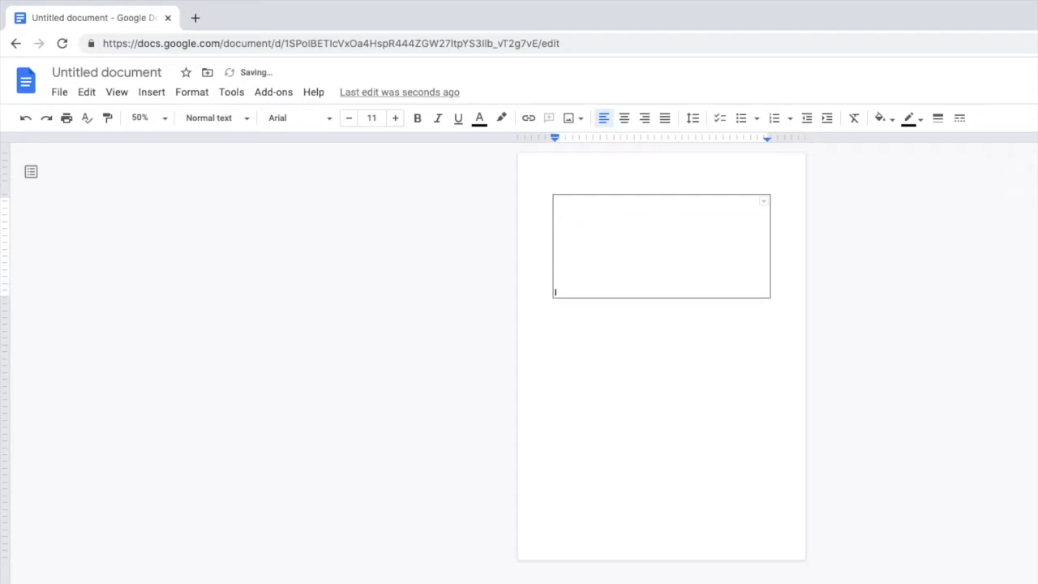
{"action": "key", "text": "Return"}
{"action": "key", "text": "Return"}
{"action": "key", "text": "Return"}
{"action": "key", "text": "Return"}
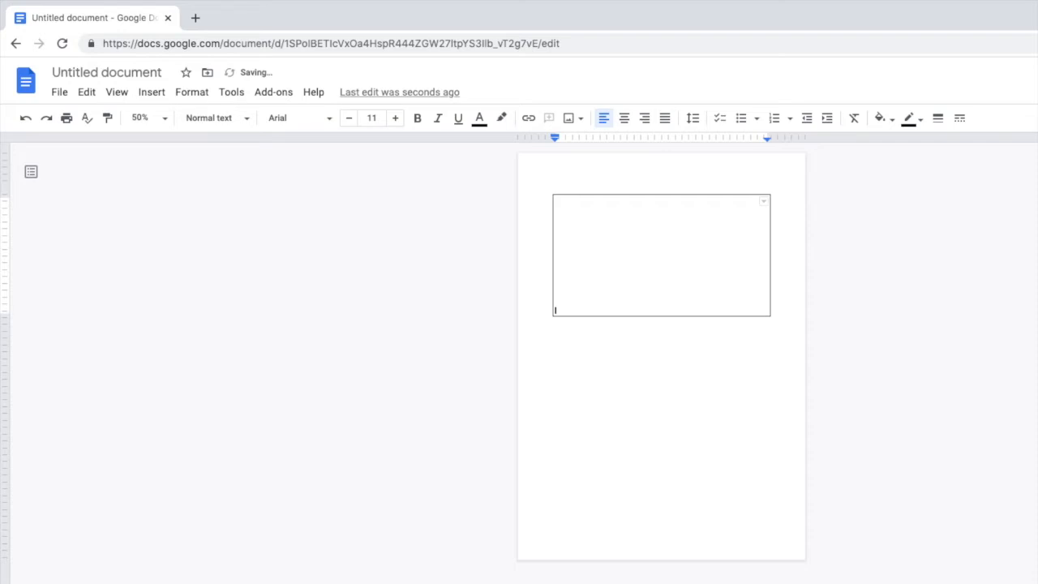
{"action": "key", "text": "Return"}
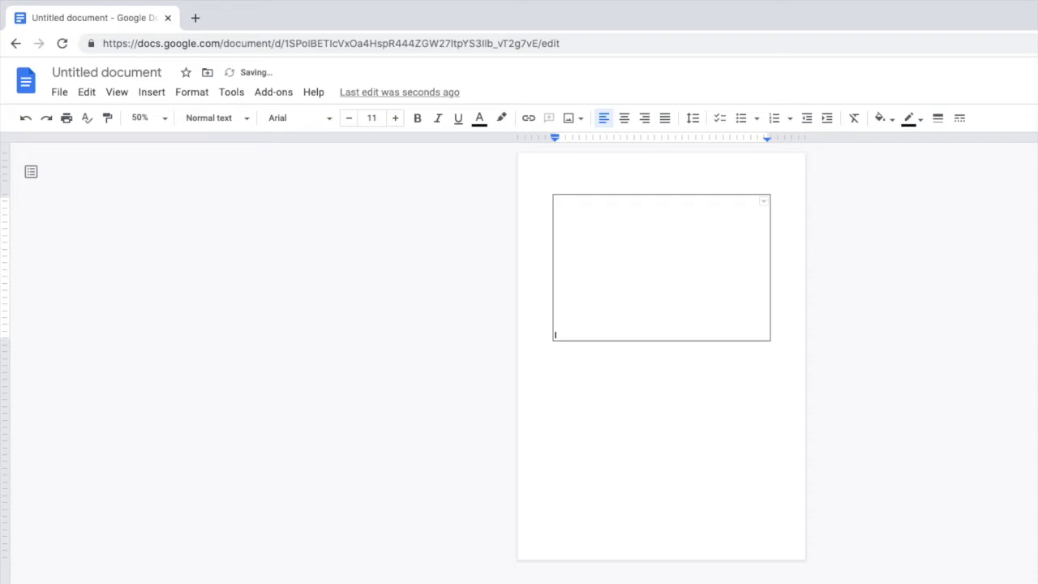
{"action": "key", "text": "Return"}
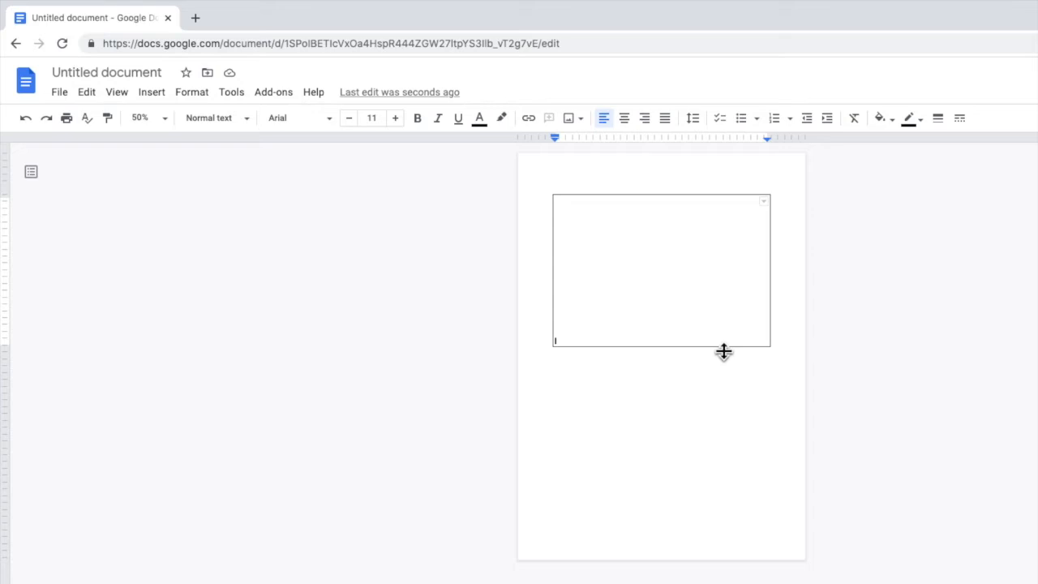
Drag the table's bottom border down the page, undoing the resize that overshot onto page 2.
{"action": "left_click_drag", "start_coordinate": [723, 351], "coordinate": [719, 523]}
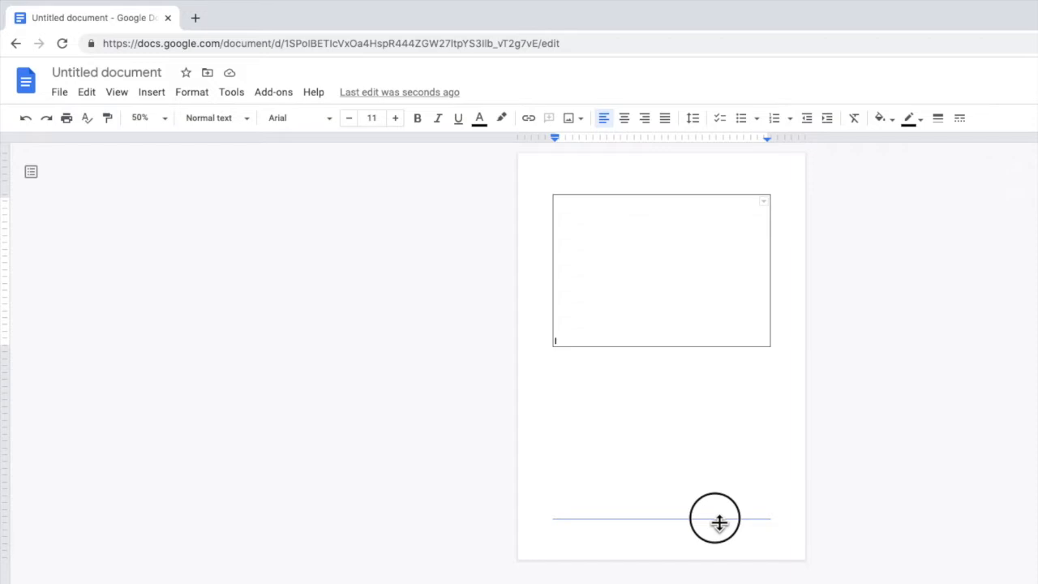
{"action": "left_click_drag", "start_coordinate": [719, 522], "coordinate": [719, 522]}
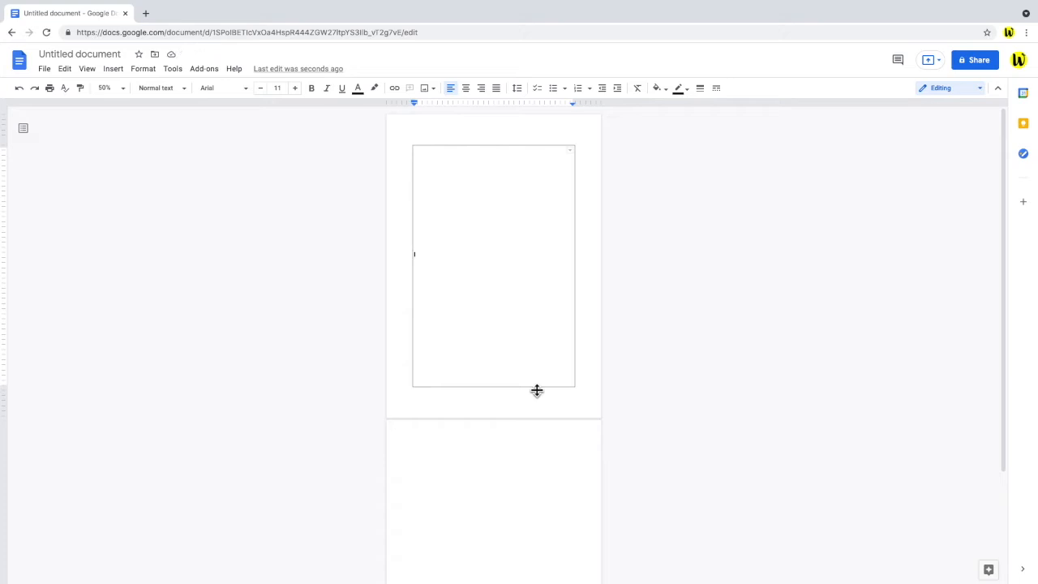
{"action": "left_click_drag", "start_coordinate": [536, 390], "coordinate": [521, 494]}
{"action": "left_click_drag", "start_coordinate": [1002, 264], "coordinate": [999, 426]}
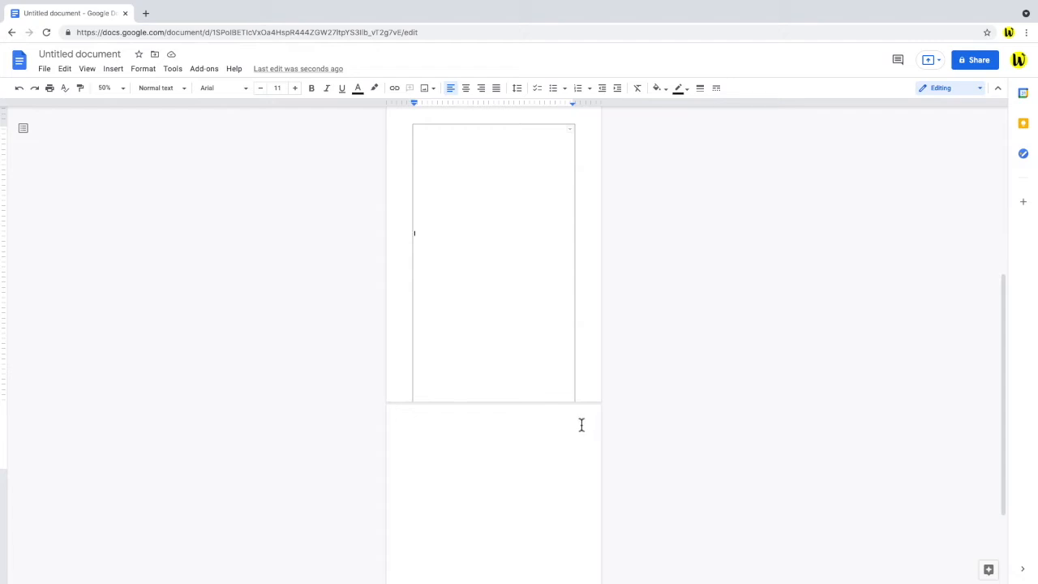
{"action": "key", "text": "ctrl+z"}
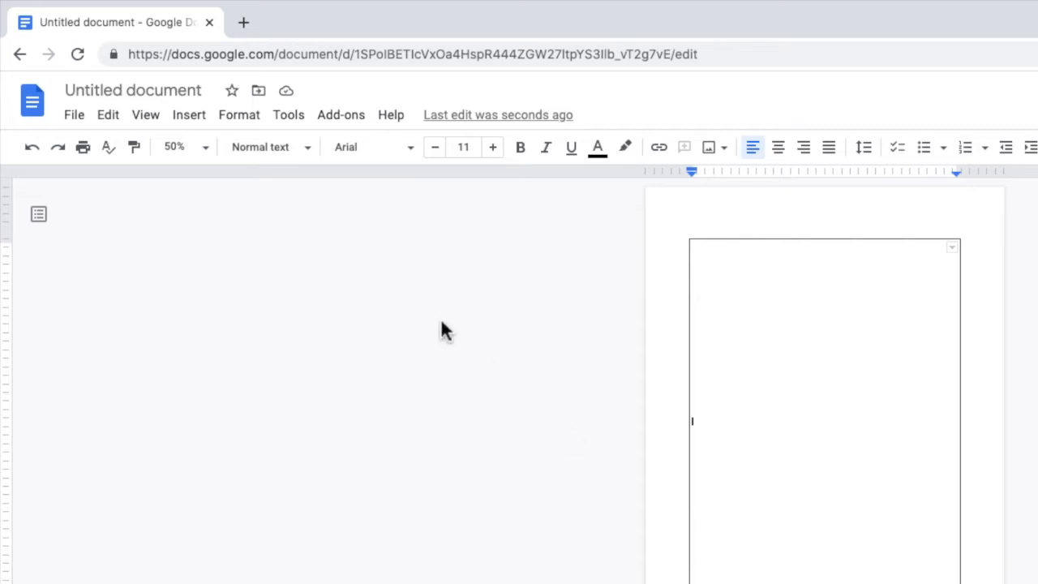
Undo the earlier stretch, then add five blank lines so the cell reaches the page end.
{"action": "left_click", "coordinate": [113, 117]}
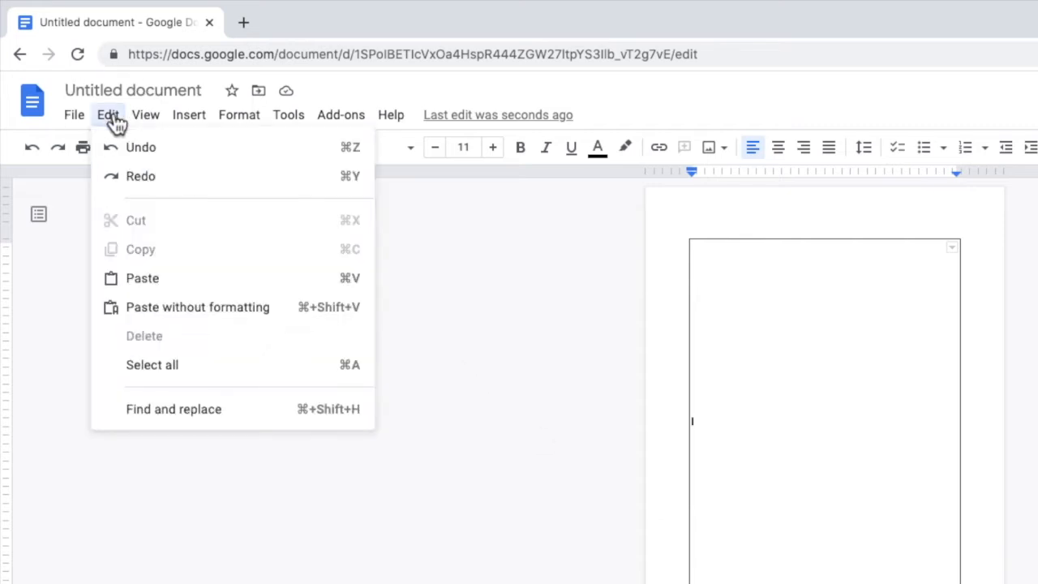
{"action": "left_click", "coordinate": [197, 154]}
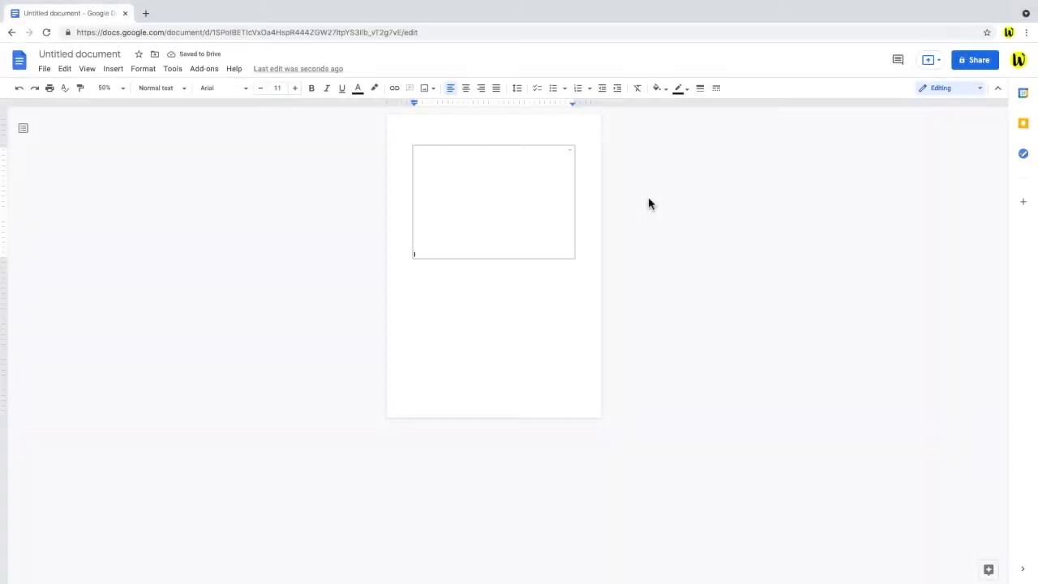
{"action": "key", "text": "Return"}
{"action": "key", "text": "Return"}
{"action": "key", "text": "Return"}
{"action": "key", "text": "Return"}
{"action": "key", "text": "Return"}
{"action": "key", "text": "Return"}
{"action": "key", "text": "Return"}
{"action": "key", "text": "Return"}
{"action": "key", "text": "Return"}
{"action": "key", "text": "Return"}
{"action": "key", "text": "Return"}
{"action": "key", "text": "Return"}
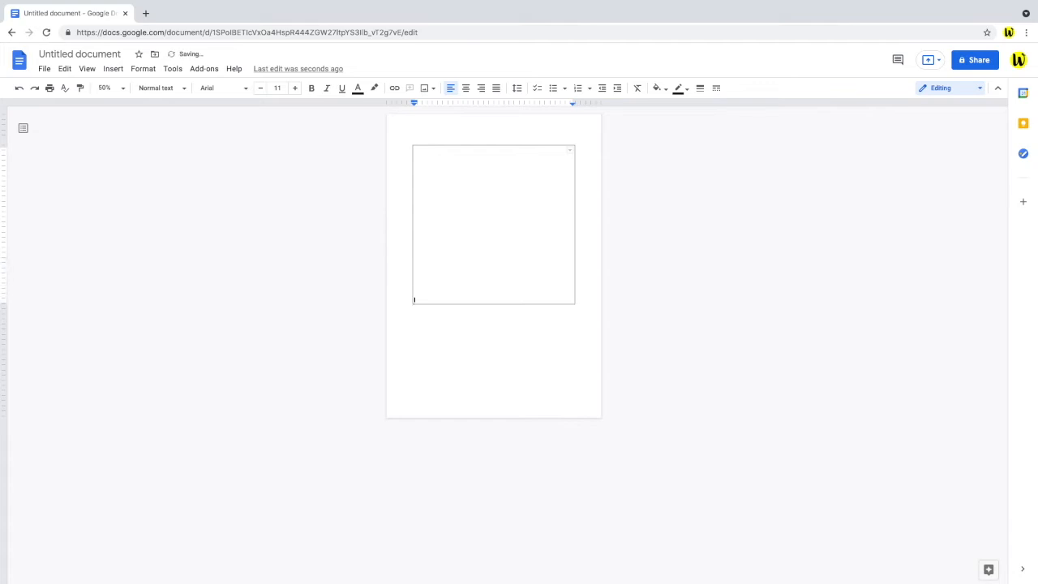
{"action": "key", "text": "Return"}
{"action": "key", "text": "Return"}
{"action": "key", "text": "Return"}
{"action": "key", "text": "Return"}
{"action": "key", "text": "Return"}
{"action": "key", "text": "Return"}
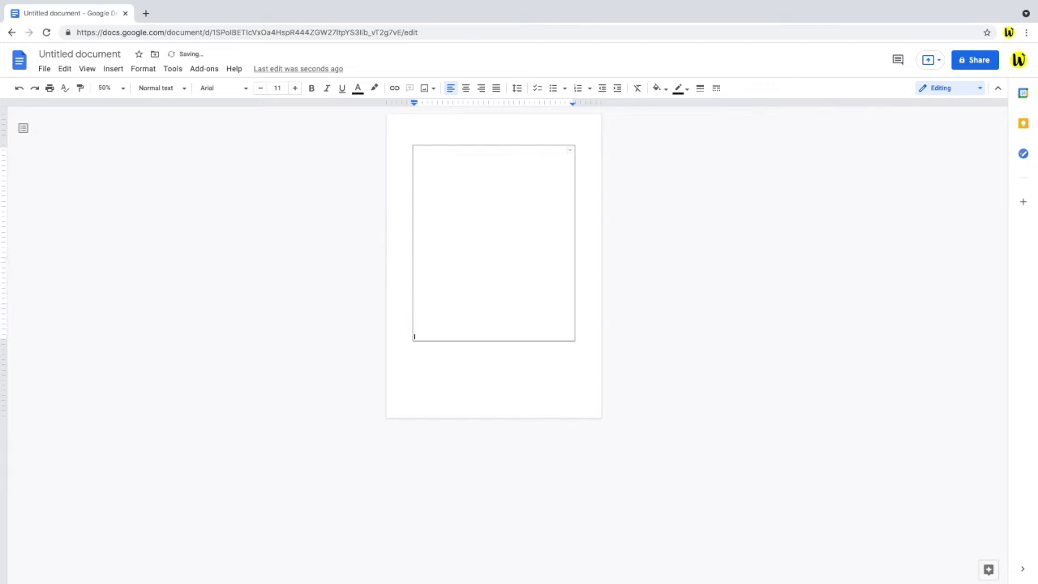
{"action": "key", "text": "Return"}
{"action": "key", "text": "Return"}
{"action": "key", "text": "Return"}
{"action": "key", "text": "Return"}
{"action": "key", "text": "Return"}
{"action": "key", "text": "Return"}
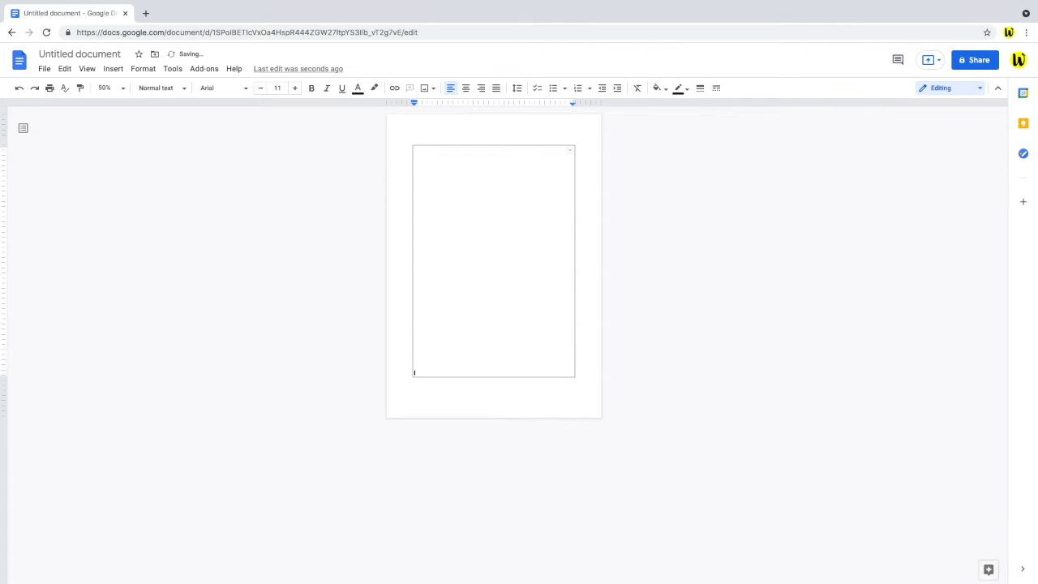
{"action": "key", "text": "Return"}
{"action": "key", "text": "Return"}
{"action": "key", "text": "Return"}
{"action": "key", "text": "Return"}
{"action": "key", "text": "Return"}
{"action": "key", "text": "Return"}
{"action": "key", "text": "Return"}
{"action": "key", "text": "Return"}
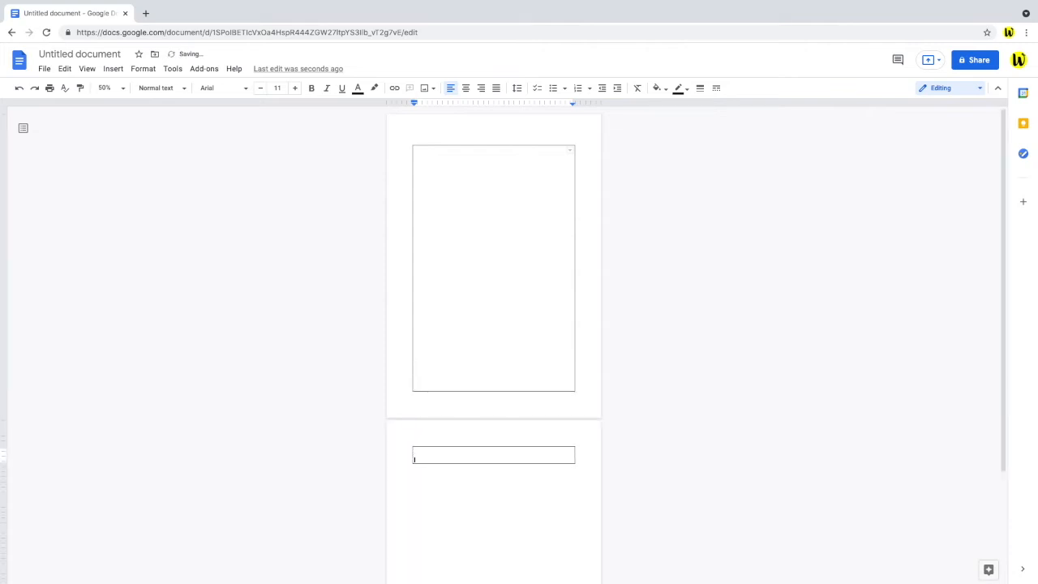
{"action": "key", "text": "Return"}
{"action": "key", "text": "Return"}
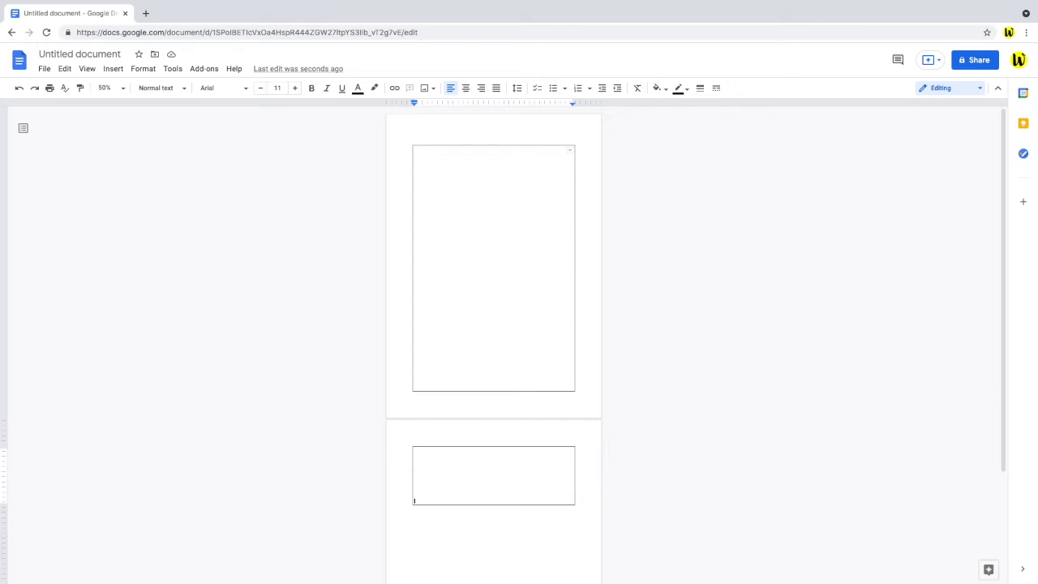
Delete three blank lines so the table no longer spills onto a second page.
{"action": "key", "text": "BackSpace"}
{"action": "key", "text": "BackSpace"}
{"action": "key", "text": "BackSpace"}
{"action": "key", "text": "BackSpace"}
{"action": "key", "text": "BackSpace"}
{"action": "key", "text": "BackSpace"}
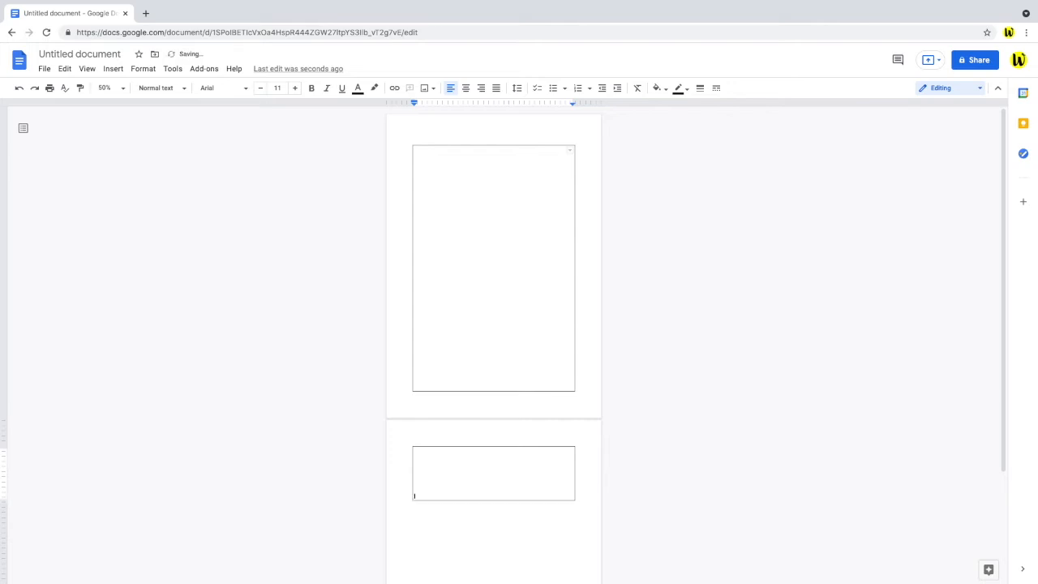
{"action": "key", "text": "BackSpace"}
{"action": "key", "text": "BackSpace"}
{"action": "key", "text": "BackSpace"}
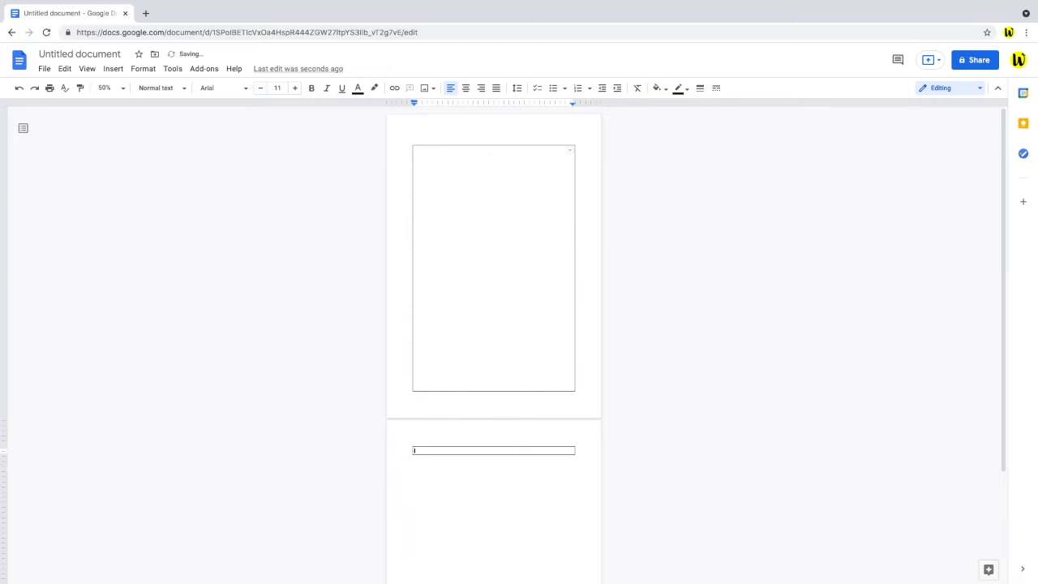
{"action": "key", "text": "BackSpace"}
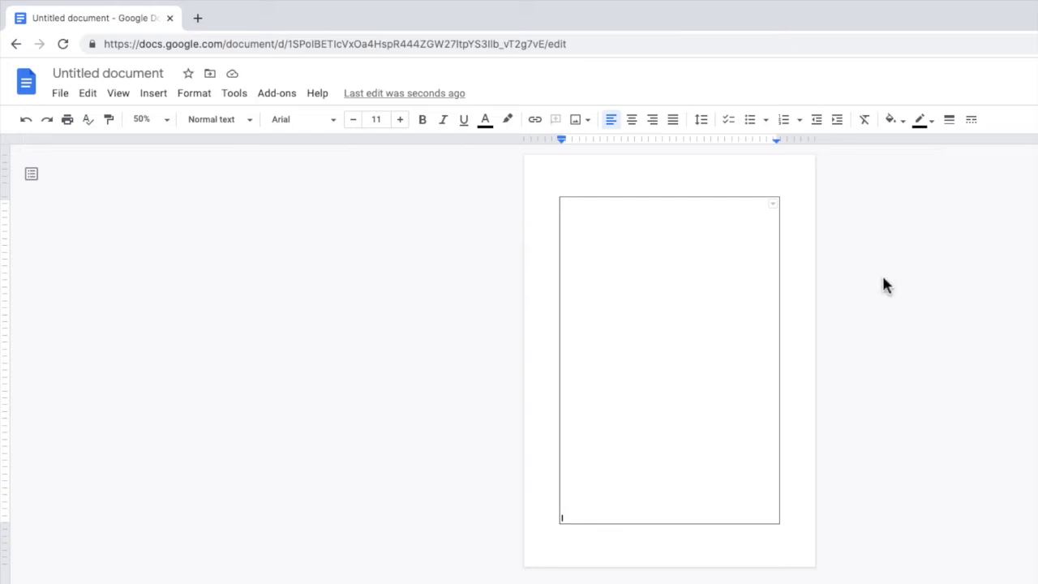
In Page setup, enter margins of 0.3 cm top and bottom and 0.6 cm left and right.
{"action": "left_click", "coordinate": [61, 94]}
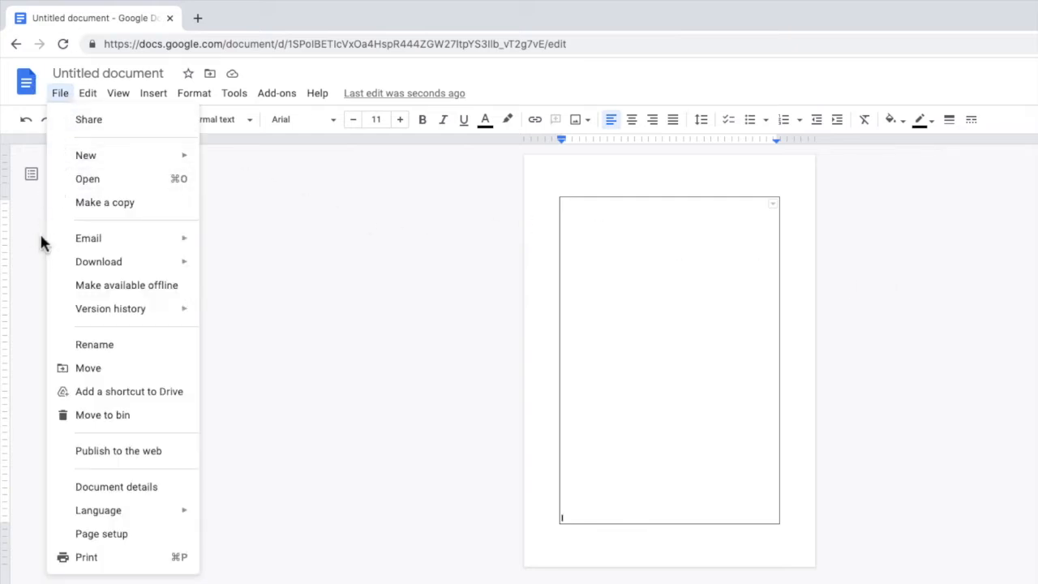
{"action": "left_click", "coordinate": [65, 538]}
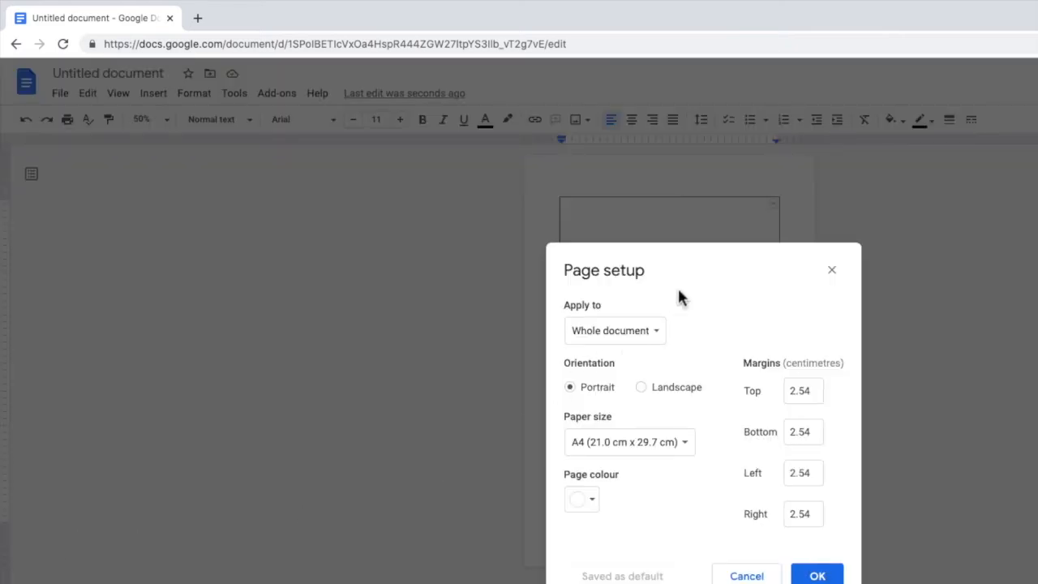
{"action": "left_click_drag", "start_coordinate": [711, 268], "coordinate": [331, 203]}
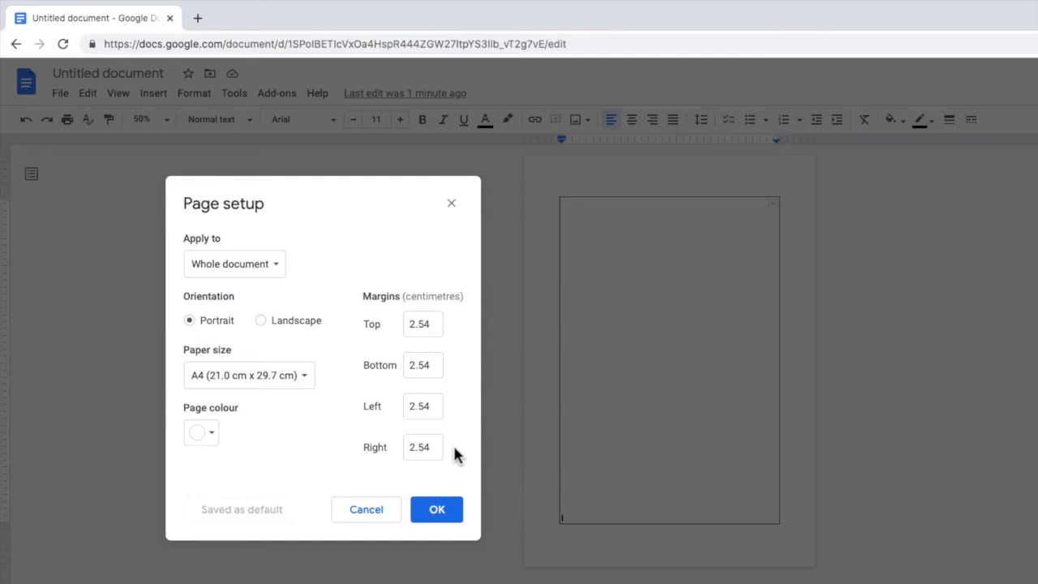
{"action": "left_click", "coordinate": [435, 324]}
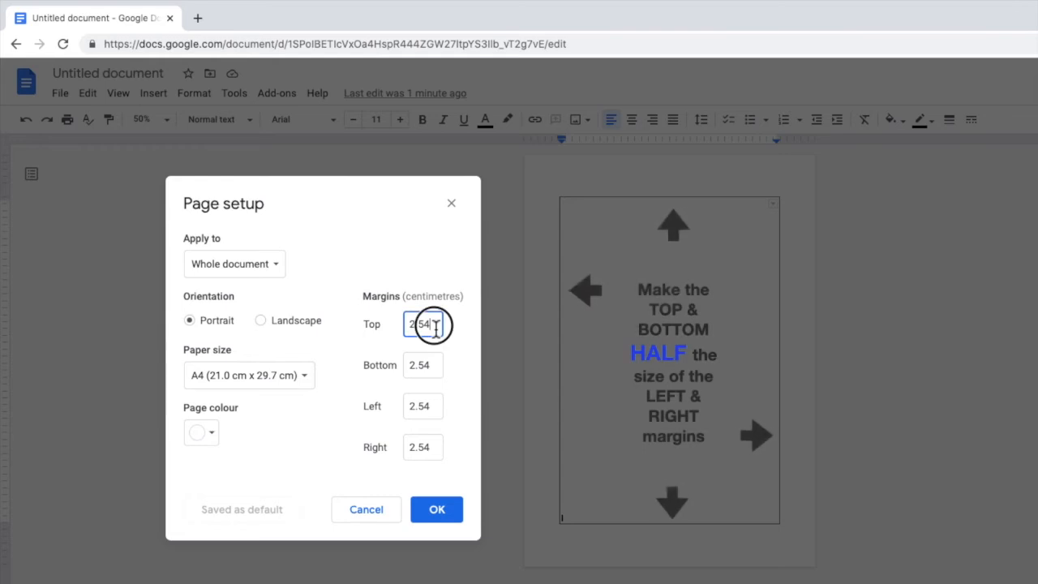
{"action": "left_click_drag", "start_coordinate": [436, 325], "coordinate": [411, 326]}
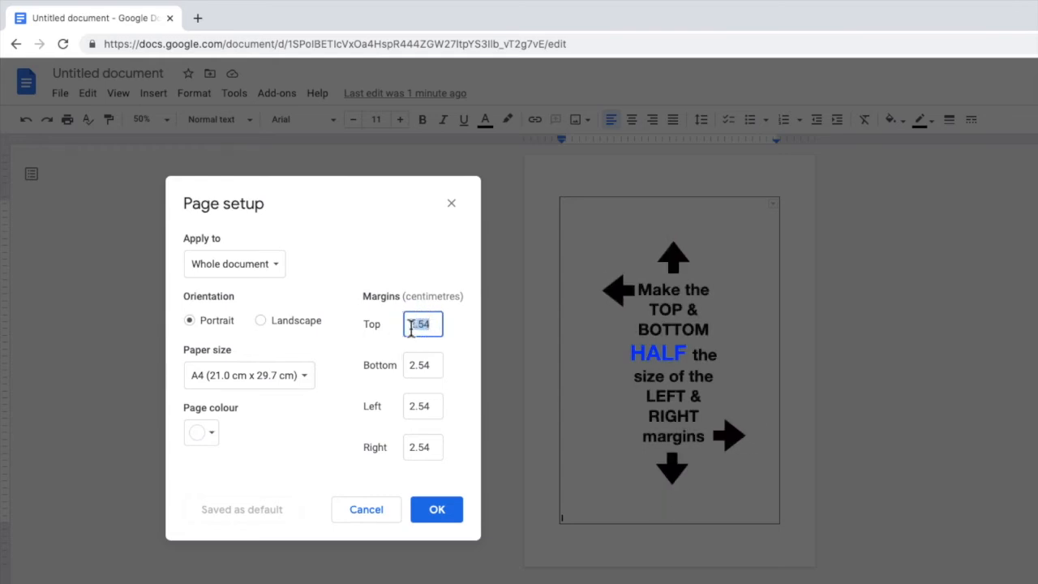
{"action": "type", "text": "0.3"}
{"action": "key", "text": "Tab"}
{"action": "type", "text": "0.3"}
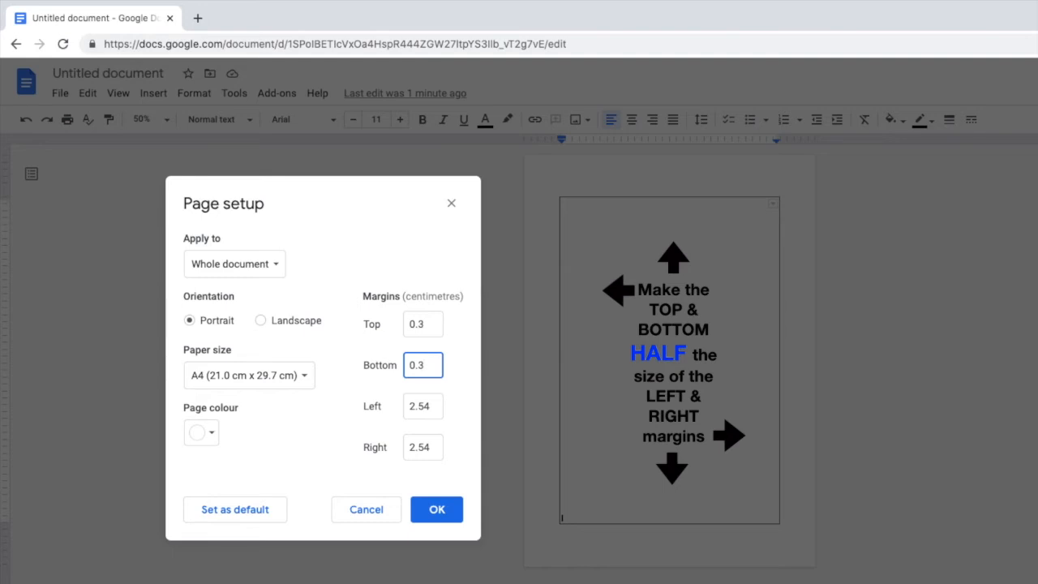
{"action": "key", "text": "Tab"}
{"action": "type", "text": "0.6"}
{"action": "key", "text": "Tab"}
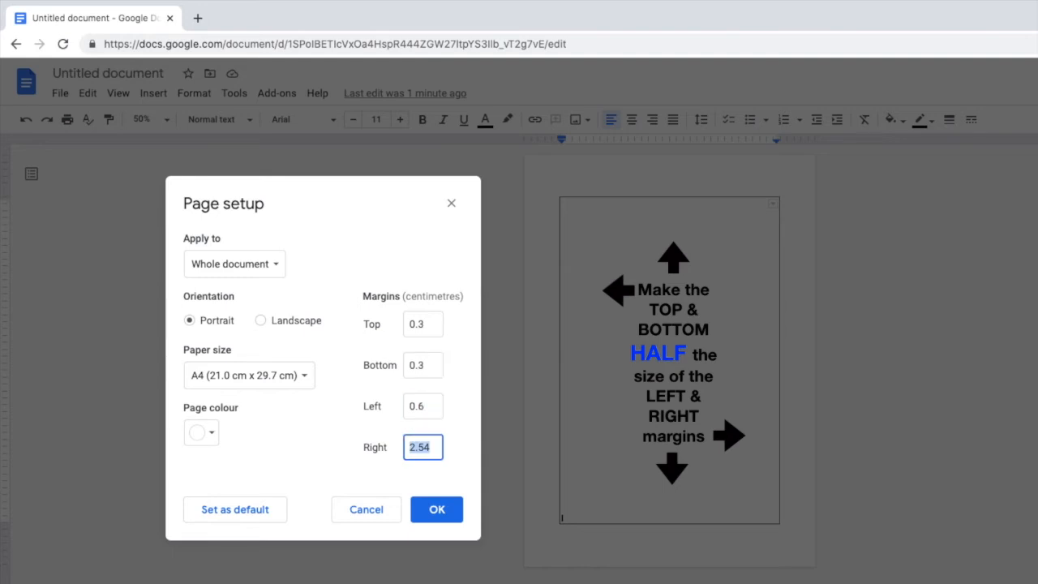
{"action": "type", "text": "0.6"}
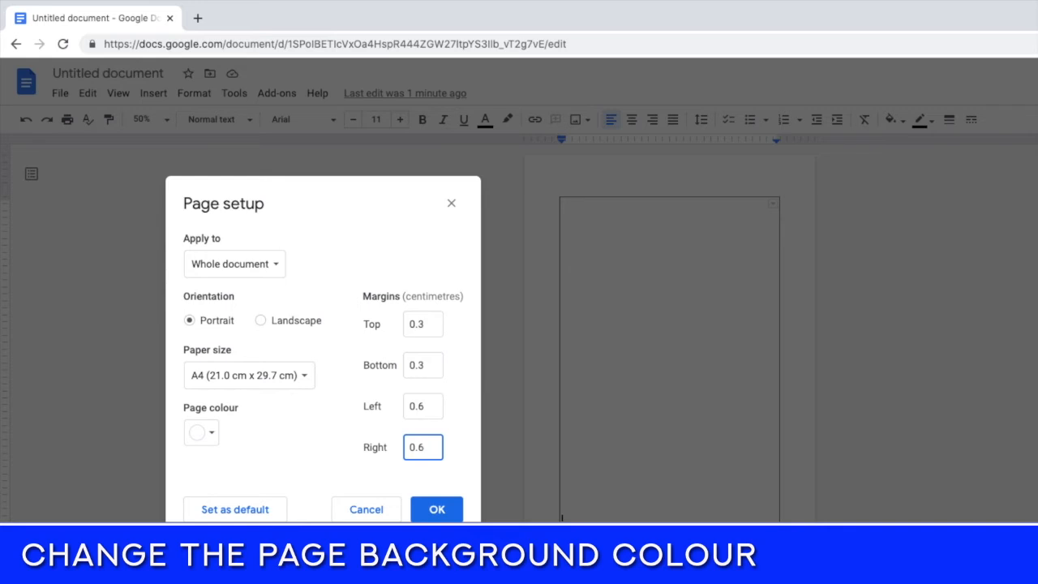
Choose a light yellow page colour and apply it together with the new margins.
{"action": "left_click", "coordinate": [213, 434]}
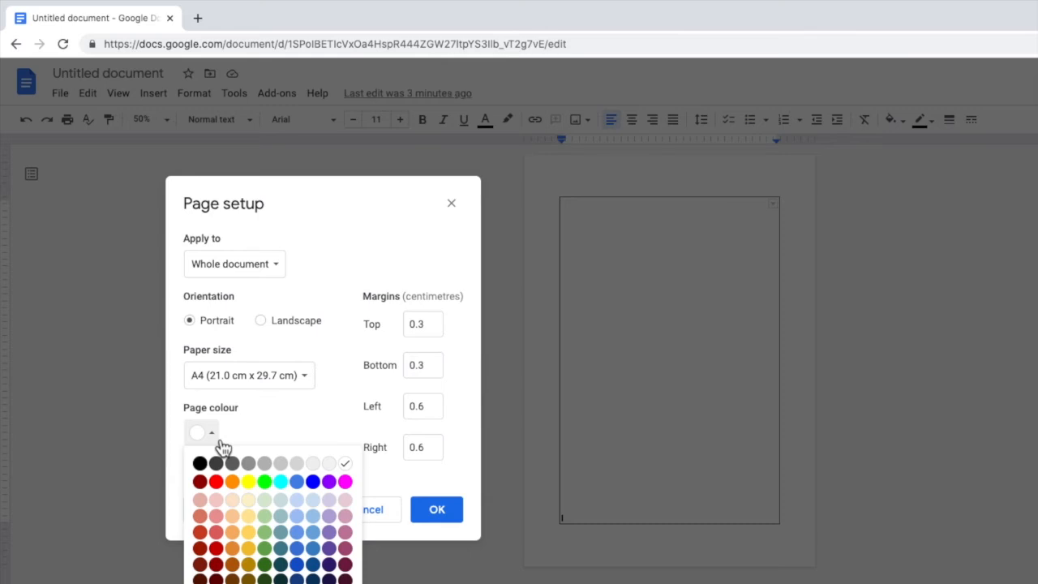
{"action": "left_click", "coordinate": [254, 503]}
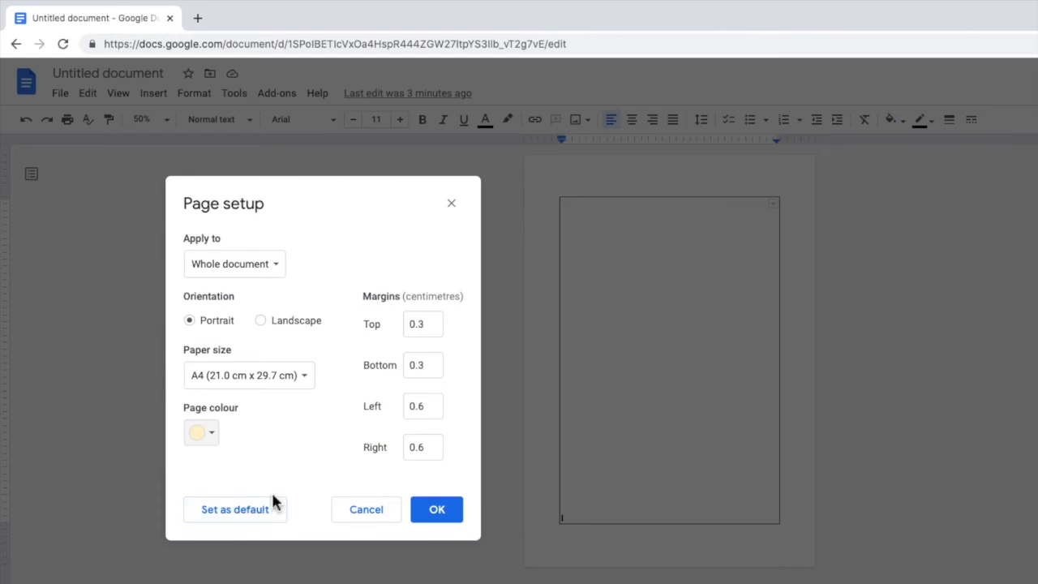
{"action": "left_click", "coordinate": [448, 514]}
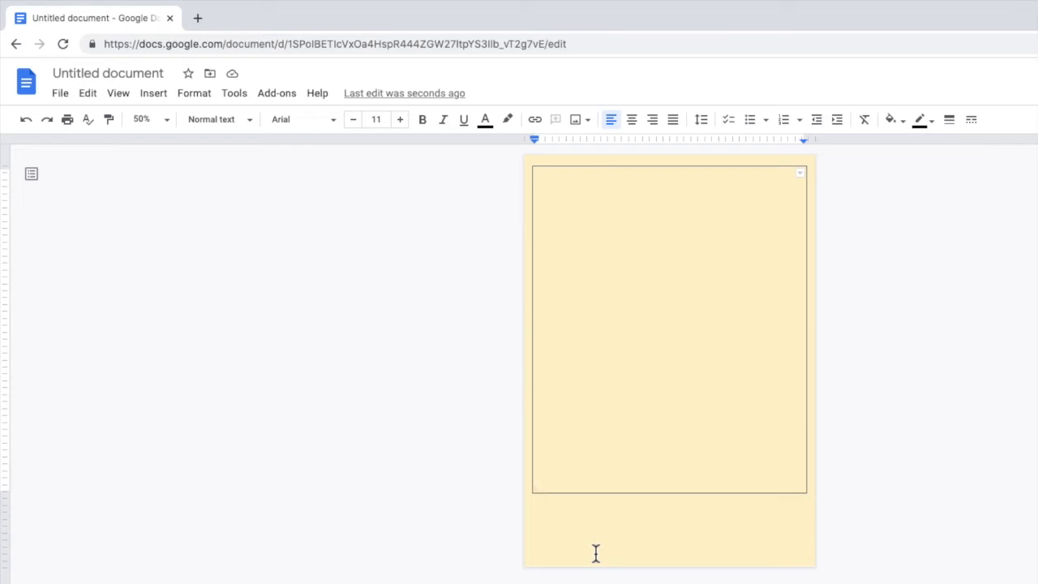
Add three blank lines to the cell so the table reaches the new bottom margin.
{"action": "key", "text": "Return"}
{"action": "key", "text": "Return"}
{"action": "key", "text": "Return"}
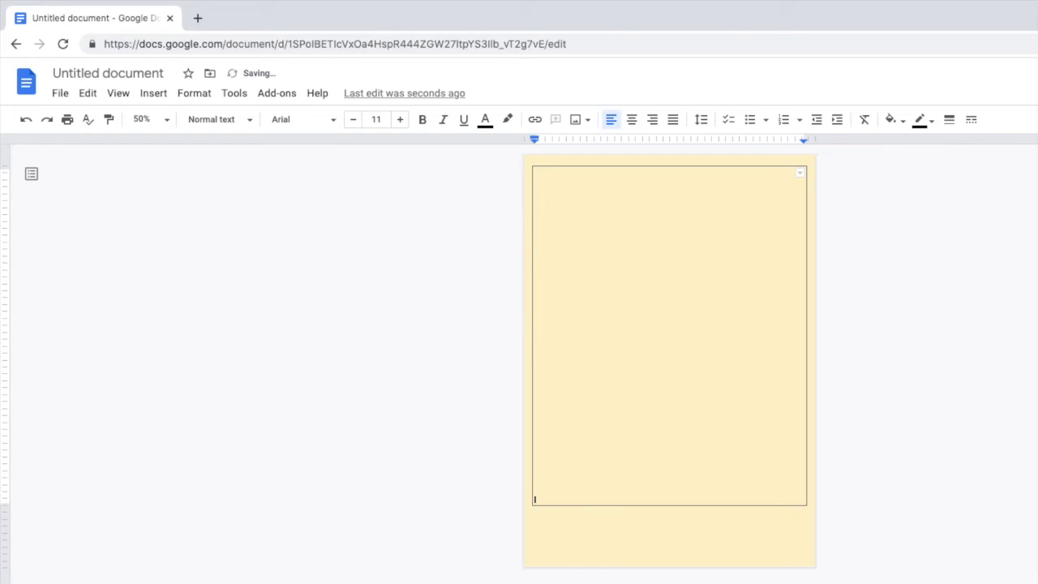
{"action": "key", "text": "Return"}
{"action": "key", "text": "Return"}
{"action": "key", "text": "Return"}
{"action": "key", "text": "Return"}
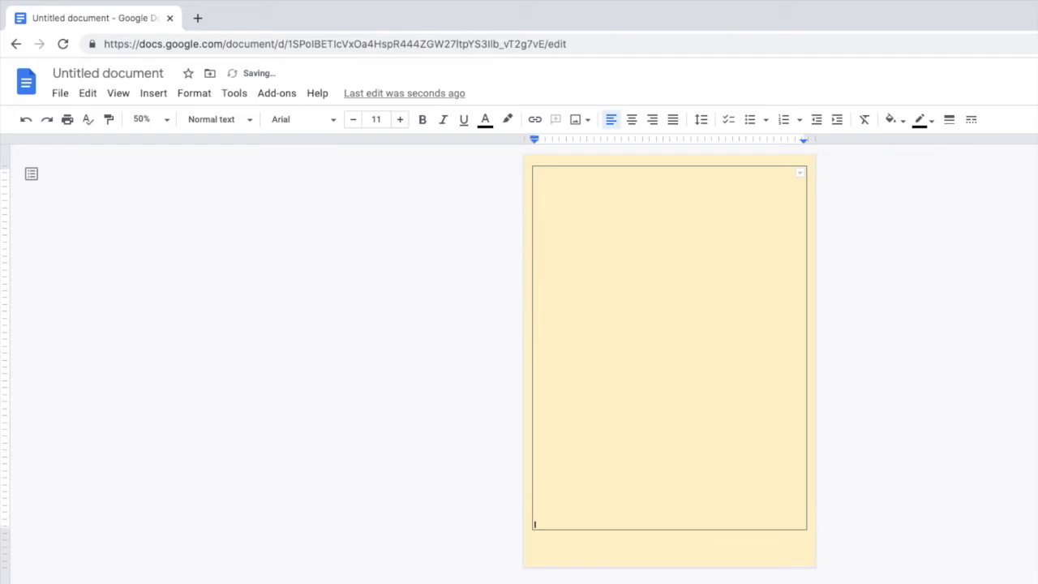
{"action": "key", "text": "Return"}
{"action": "key", "text": "Return"}
{"action": "key", "text": "Return"}
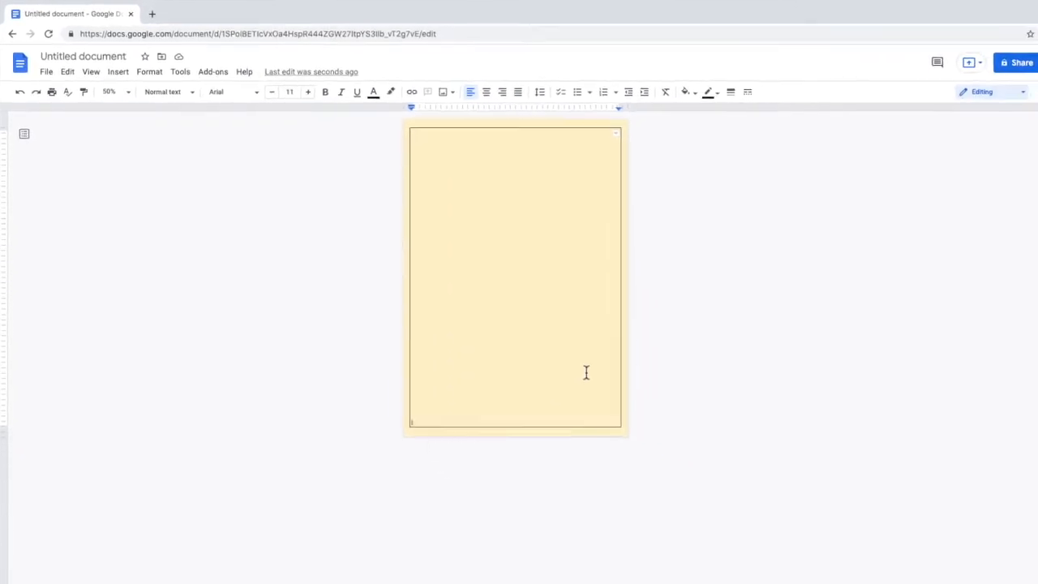
In Table properties, set the table border colour to blue and its width to 6pt.
{"action": "right_click", "coordinate": [453, 221]}
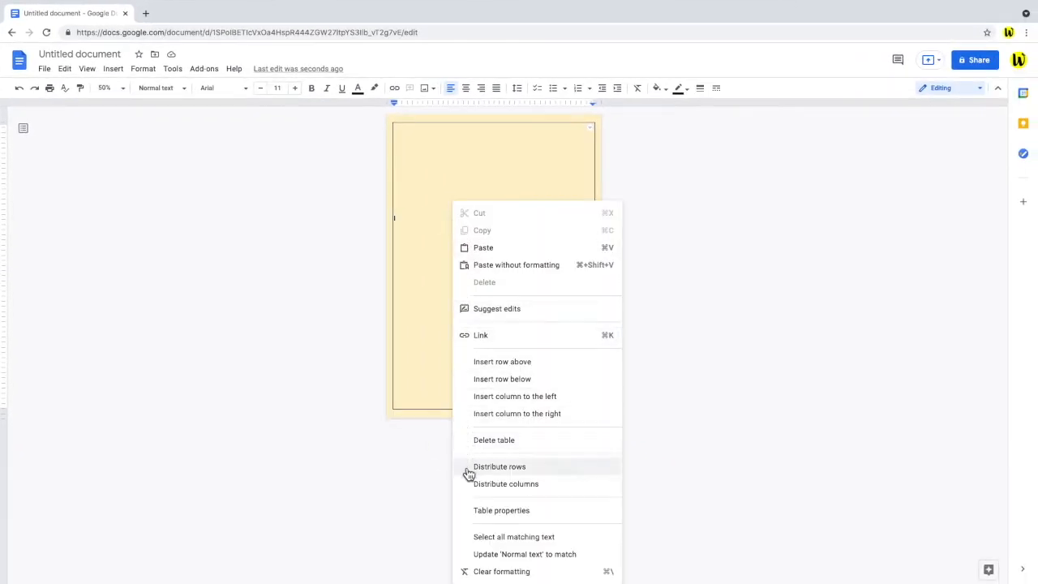
{"action": "left_click", "coordinate": [467, 512]}
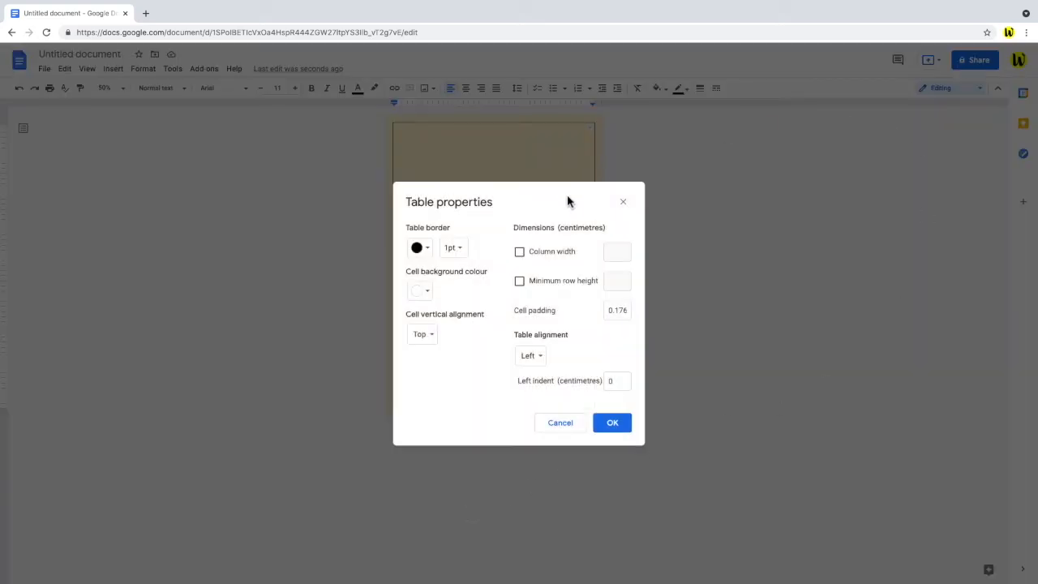
{"action": "left_click_drag", "start_coordinate": [535, 202], "coordinate": [515, 193]}
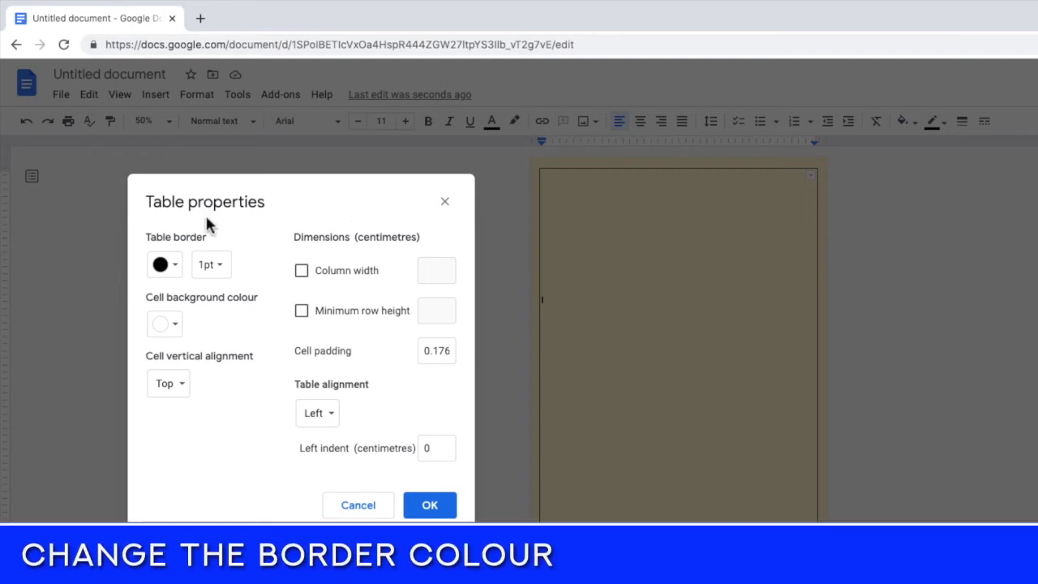
{"action": "left_click", "coordinate": [166, 265]}
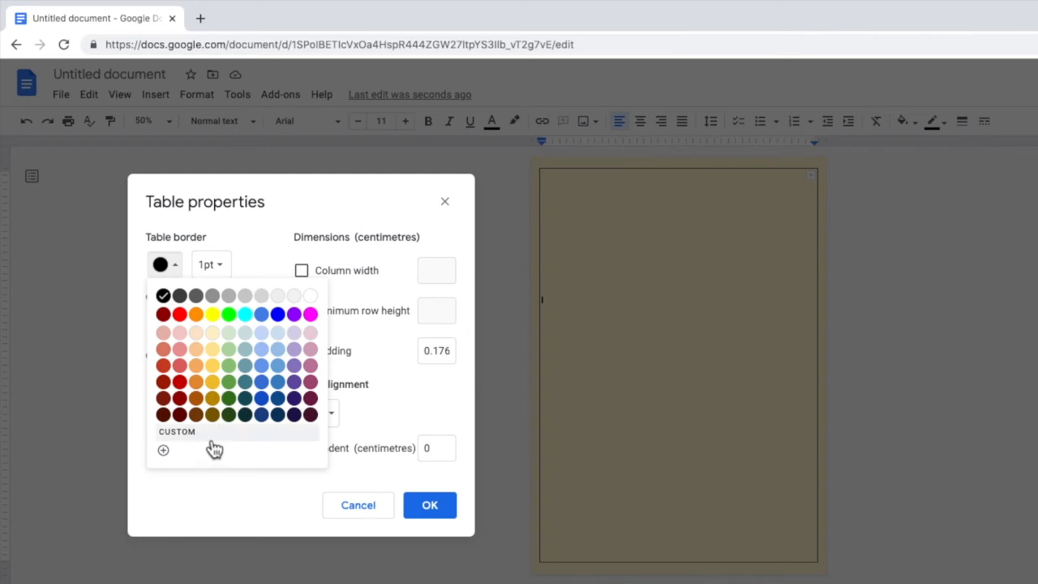
{"action": "left_click", "coordinate": [280, 315]}
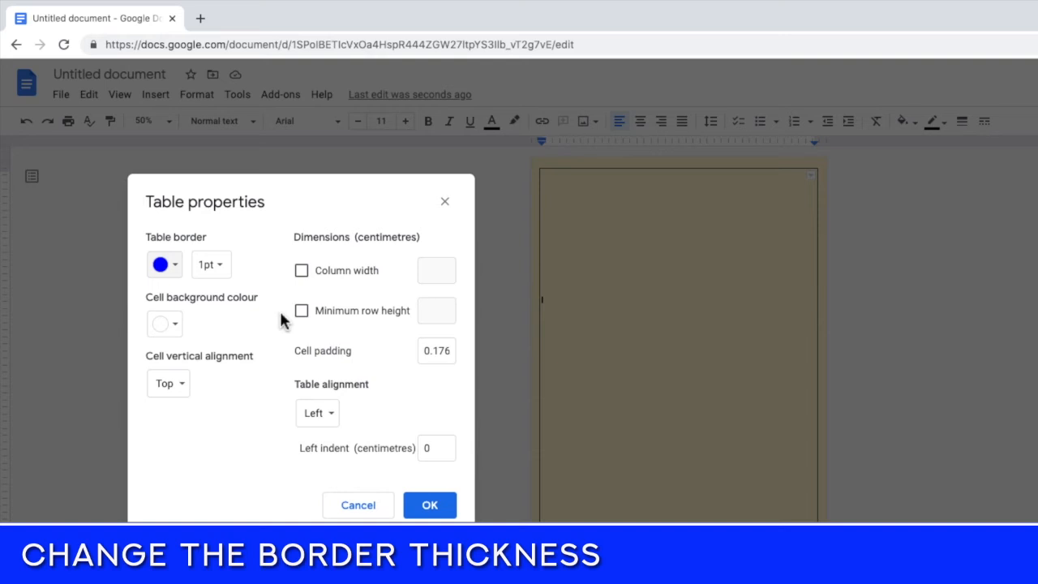
{"action": "left_click", "coordinate": [229, 273]}
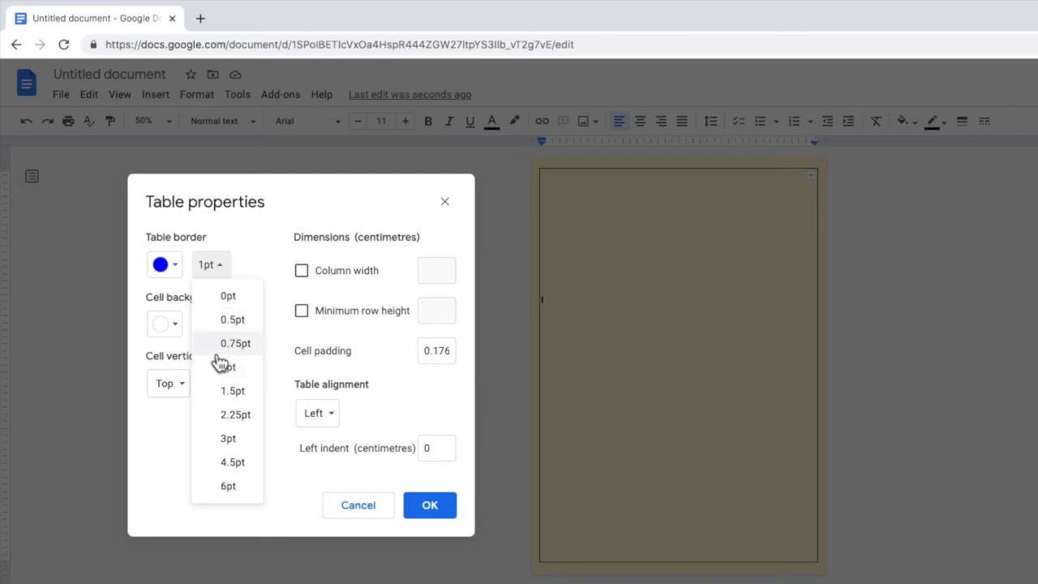
{"action": "left_click", "coordinate": [216, 491]}
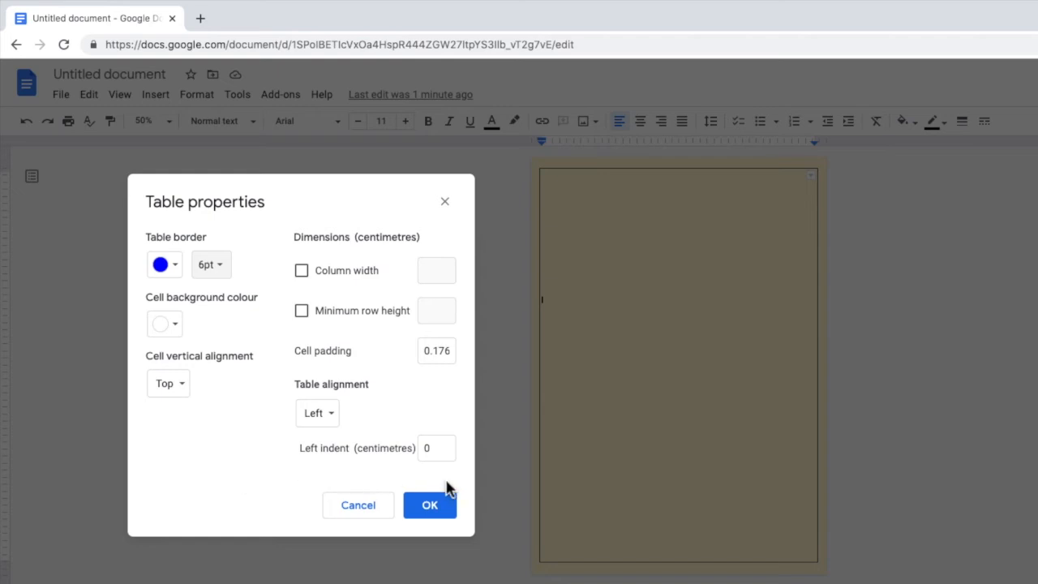
{"action": "left_click", "coordinate": [451, 520]}
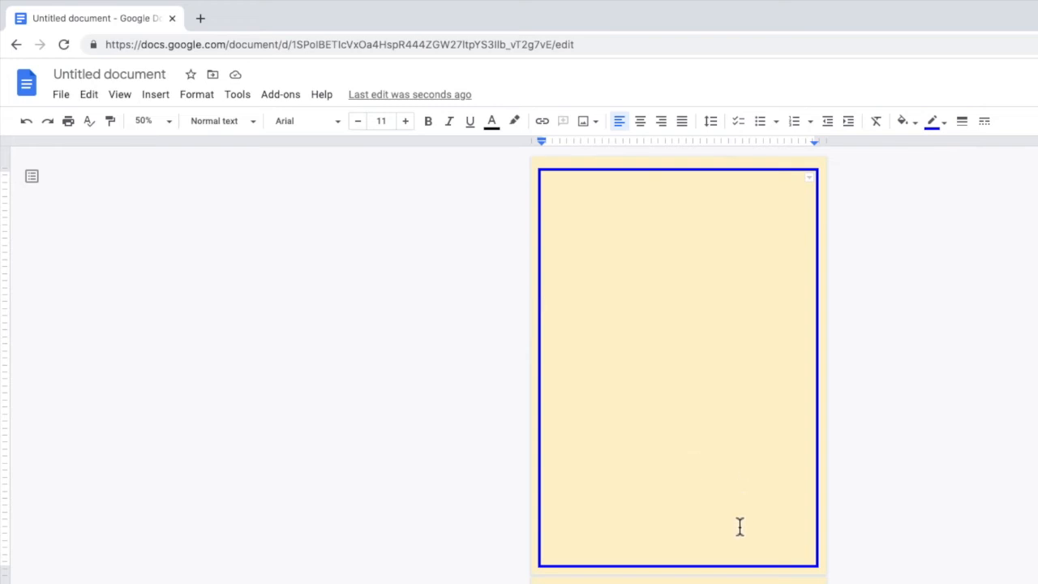
Delete the extra blank line that pushes the table onto a second page.
{"action": "key", "text": "BackSpace"}
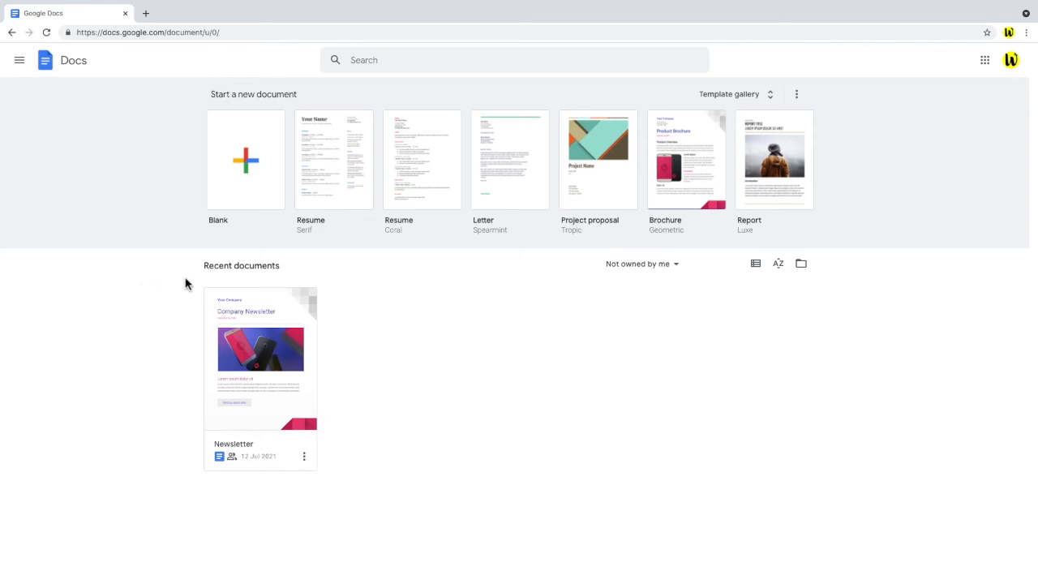
Create a new blank Untitled document from the Blank template.
{"action": "left_click", "coordinate": [256, 197]}
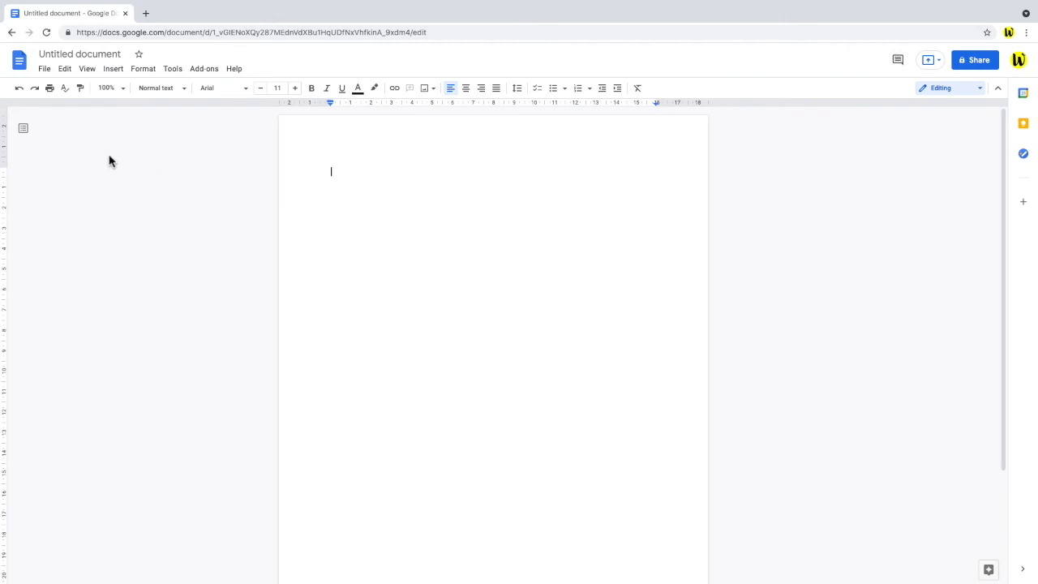
{"action": "left_click", "coordinate": [45, 71]}
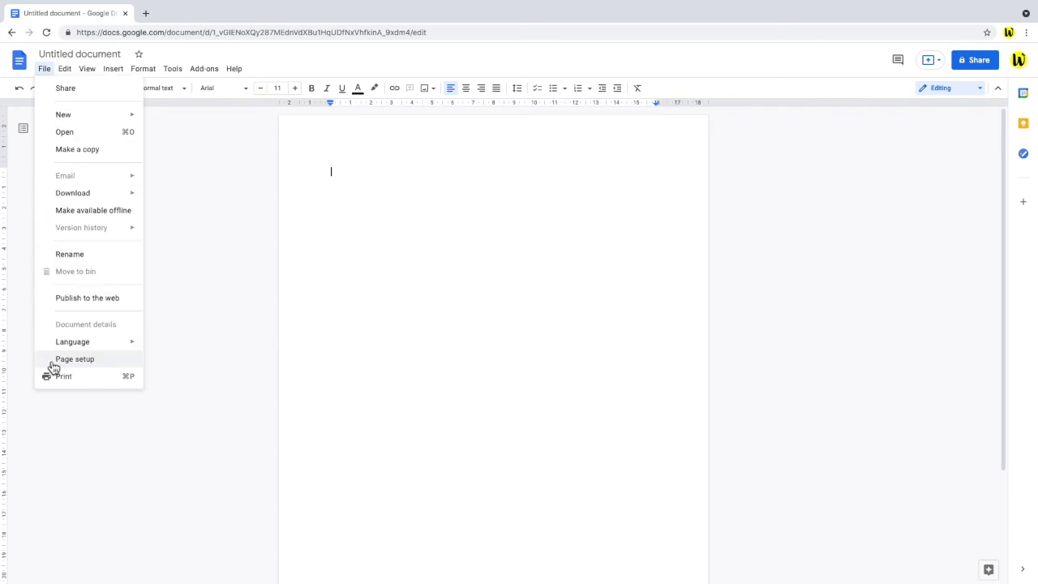
Set the page colour in Page setup to a custom pale yellow, #f1e6aa.
{"action": "left_click", "coordinate": [53, 361]}
{"action": "left_click_drag", "start_coordinate": [572, 199], "coordinate": [204, 157]}
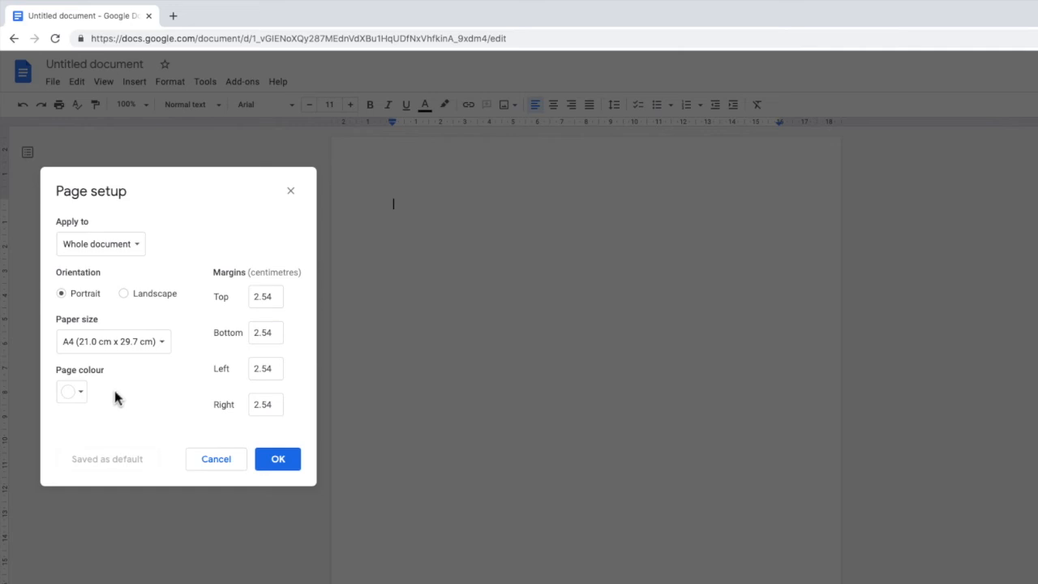
{"action": "left_click", "coordinate": [85, 397]}
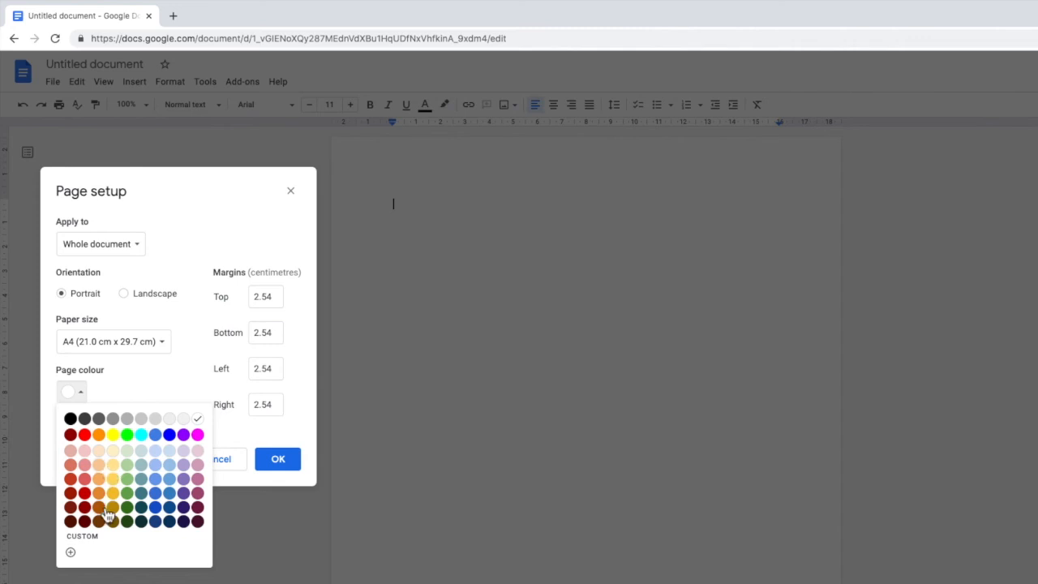
{"action": "left_click", "coordinate": [72, 552]}
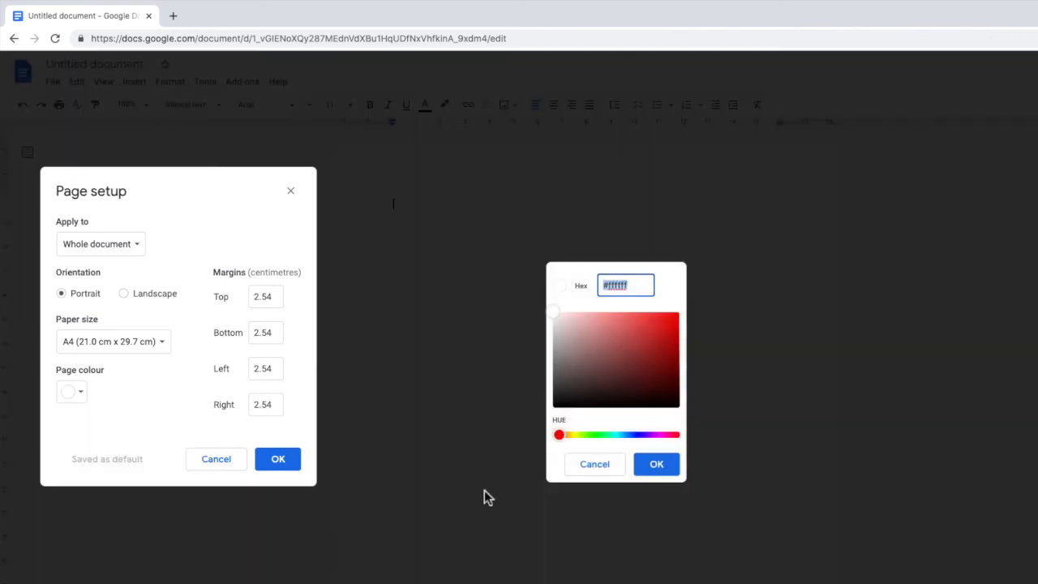
{"action": "left_click_drag", "start_coordinate": [559, 436], "coordinate": [666, 435]}
{"action": "left_click", "coordinate": [601, 334]}
{"action": "left_click", "coordinate": [622, 351]}
{"action": "left_click", "coordinate": [657, 328]}
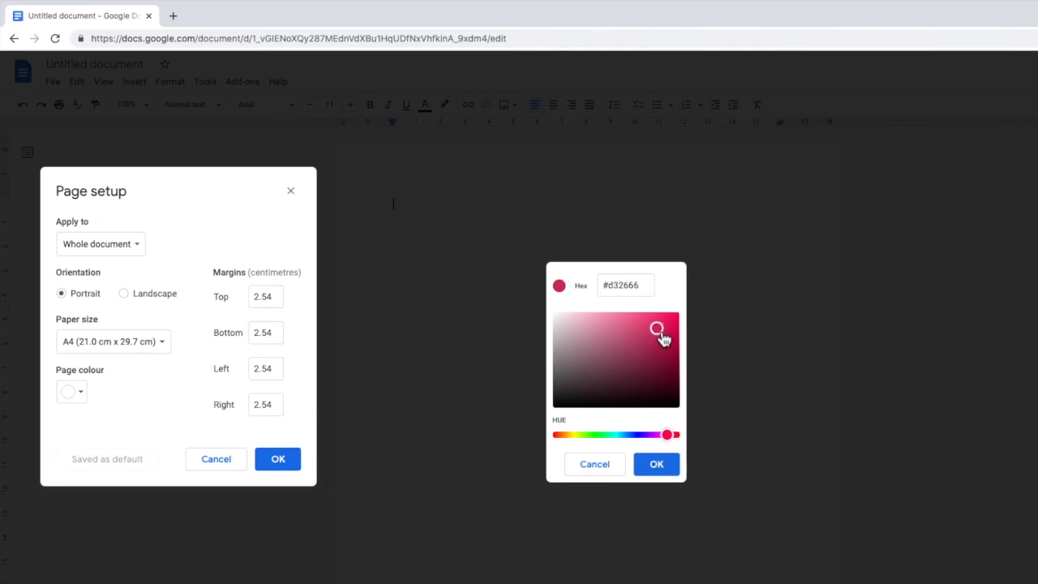
{"action": "left_click_drag", "start_coordinate": [640, 285], "coordinate": [600, 286]}
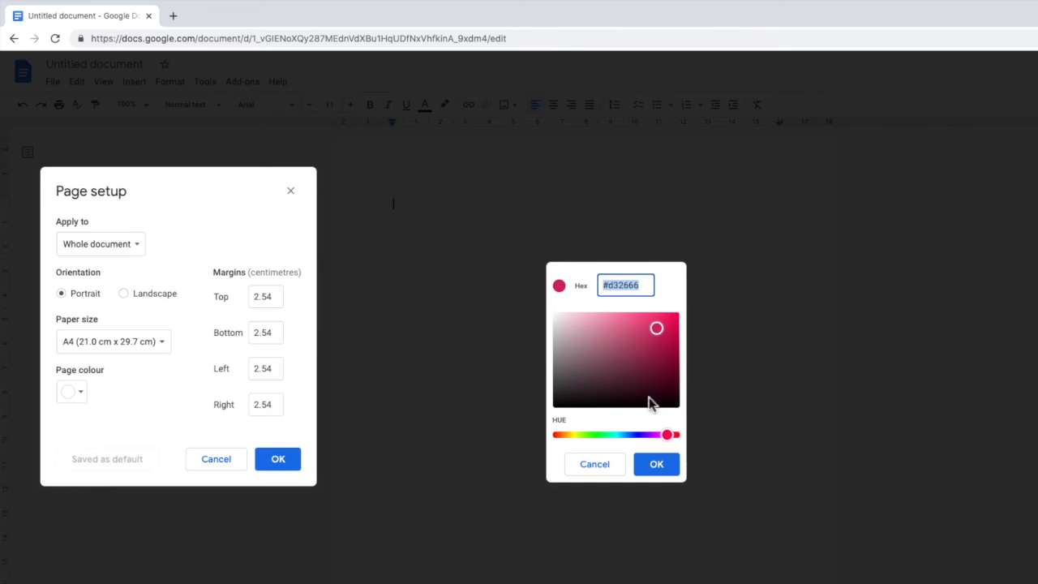
{"action": "left_click_drag", "start_coordinate": [668, 435], "coordinate": [575, 436]}
{"action": "left_click", "coordinate": [591, 317]}
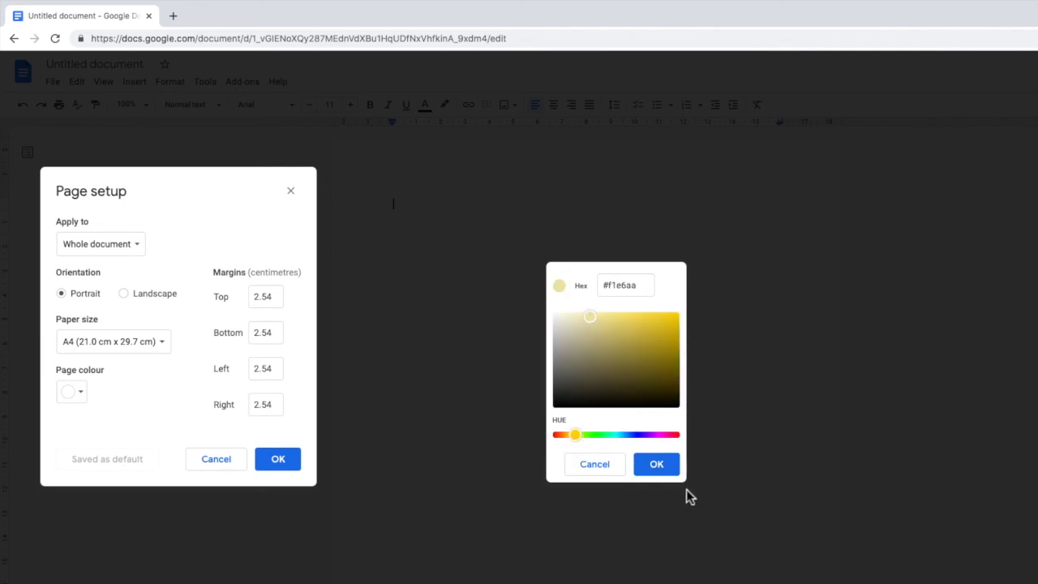
{"action": "left_click", "coordinate": [671, 467]}
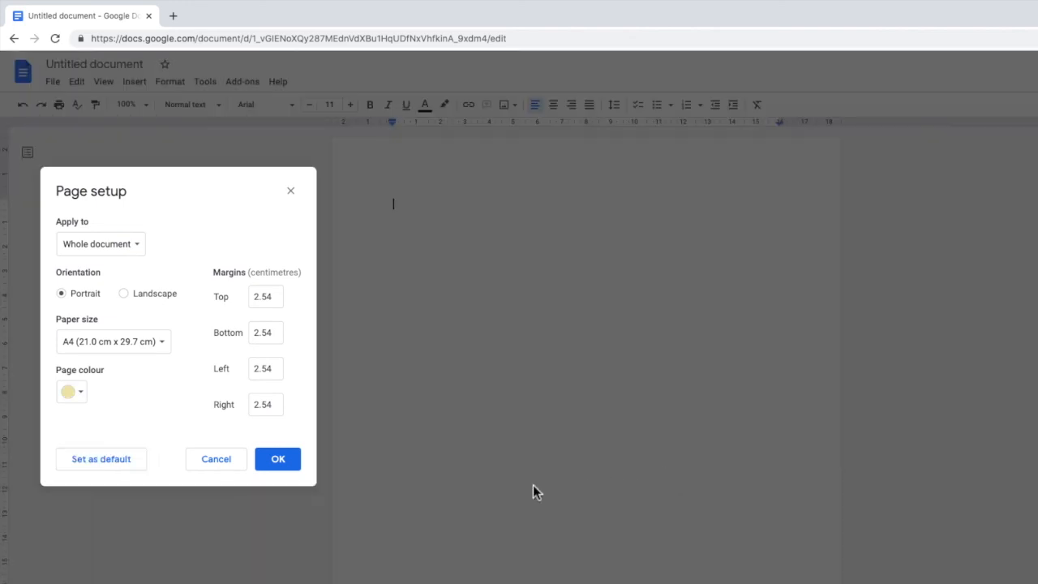
{"action": "left_click", "coordinate": [295, 468]}
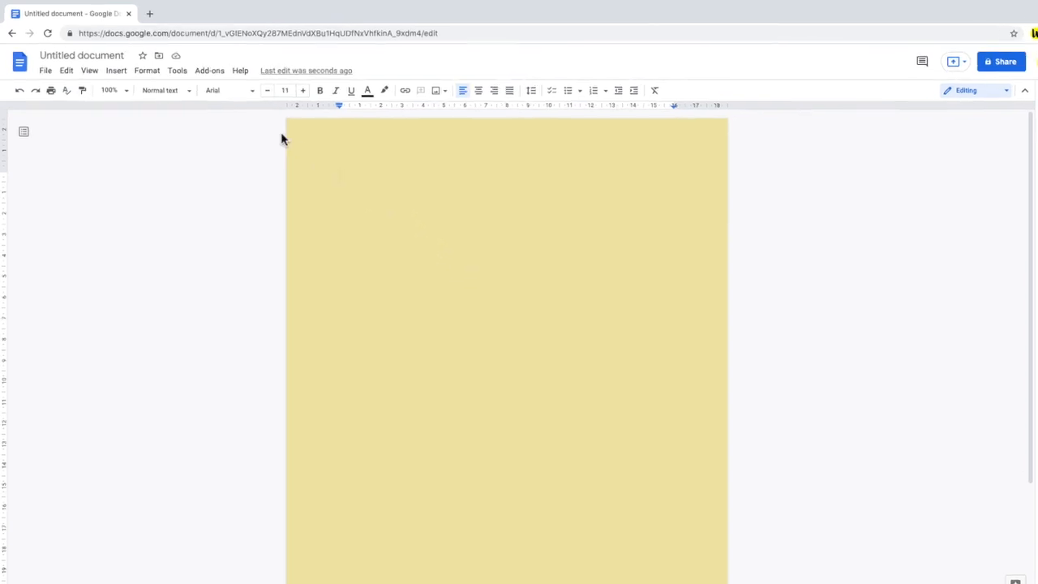
Insert a 1x1 table near the top of the yellow page.
{"action": "left_click", "coordinate": [134, 81]}
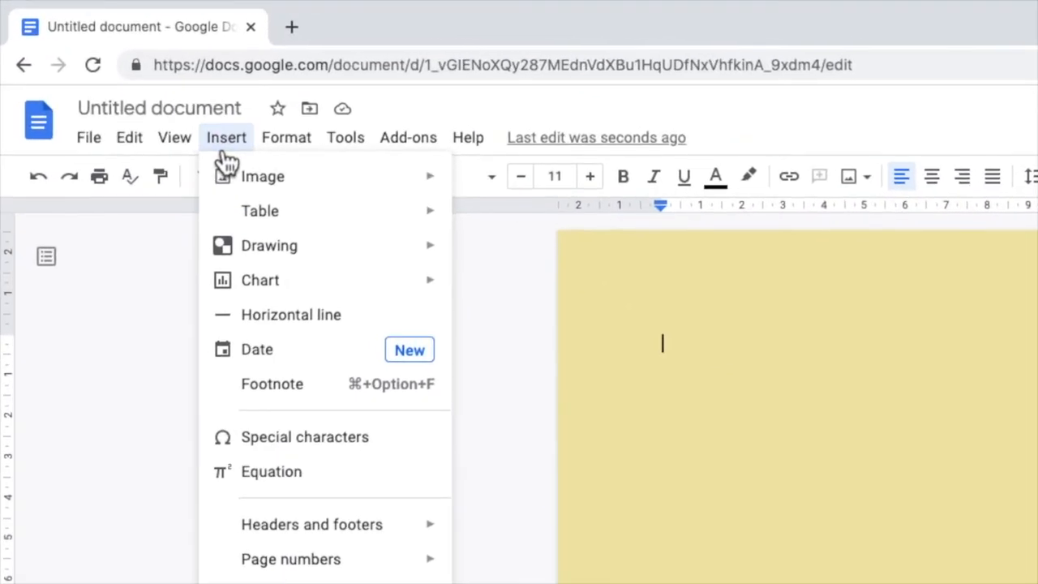
{"action": "mouse_move", "coordinate": [228, 221]}
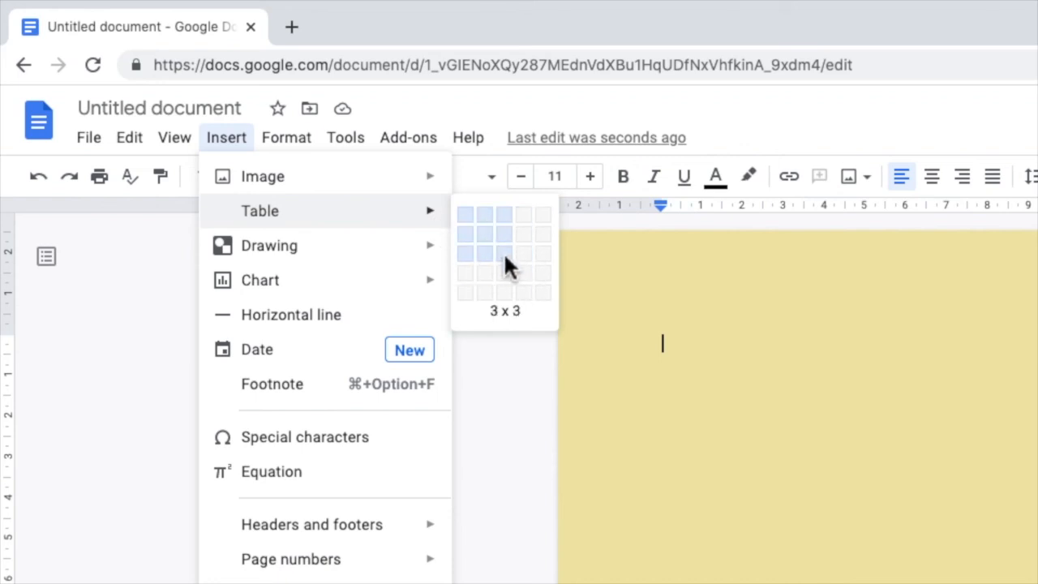
{"action": "left_click", "coordinate": [463, 212]}
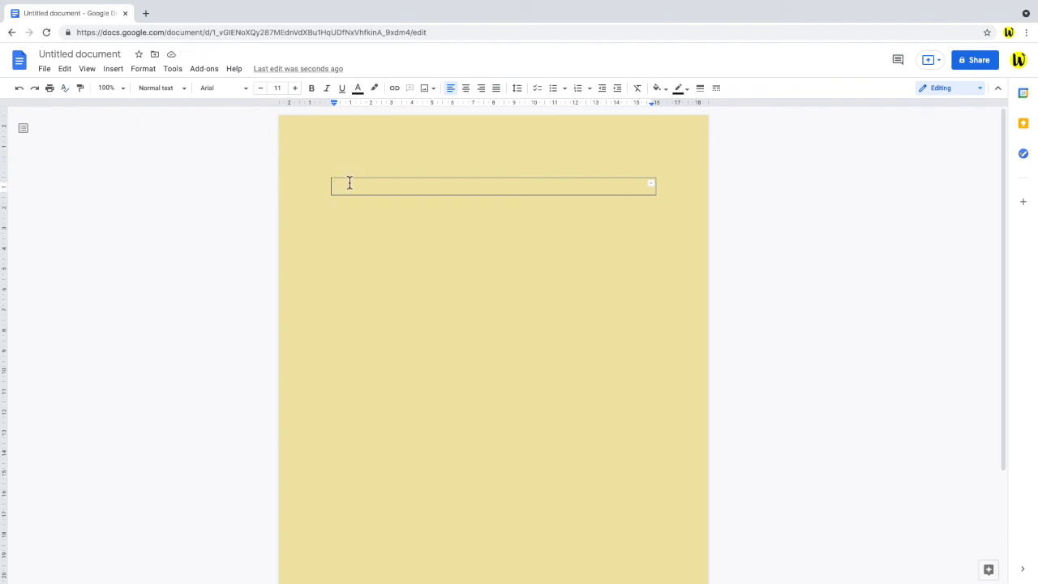
Stretch the table's cell taller with five blank lines.
{"action": "key", "text": "Return"}
{"action": "key", "text": "Return"}
{"action": "key", "text": "Return"}
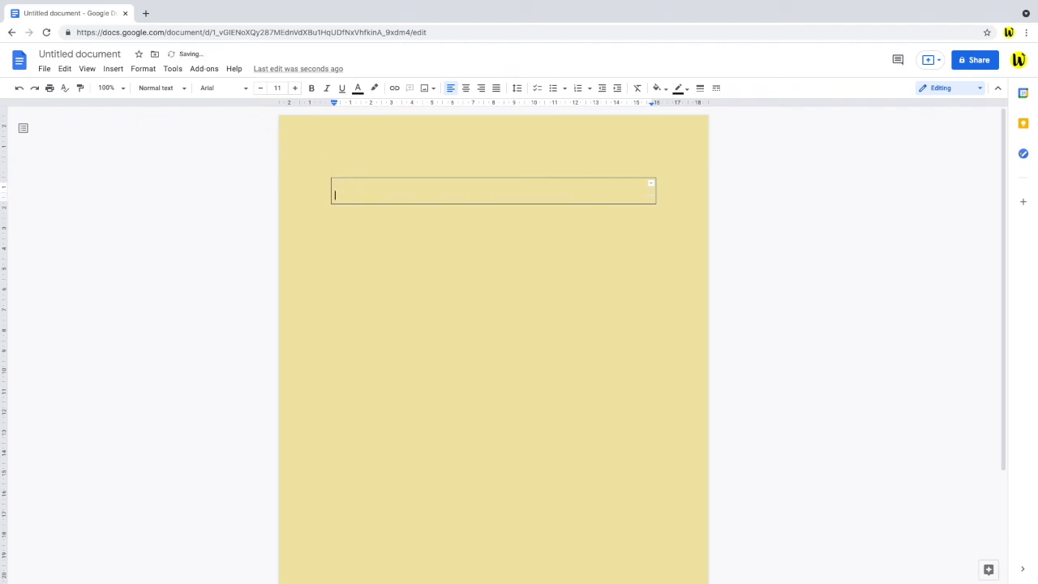
{"action": "key", "text": "Return"}
{"action": "key", "text": "Return"}
{"action": "key", "text": "Return"}
{"action": "key", "text": "Return"}
{"action": "key", "text": "Return"}
{"action": "key", "text": "Return"}
{"action": "key", "text": "Return"}
{"action": "key", "text": "Return"}
{"action": "key", "text": "Return"}
{"action": "key", "text": "Return"}
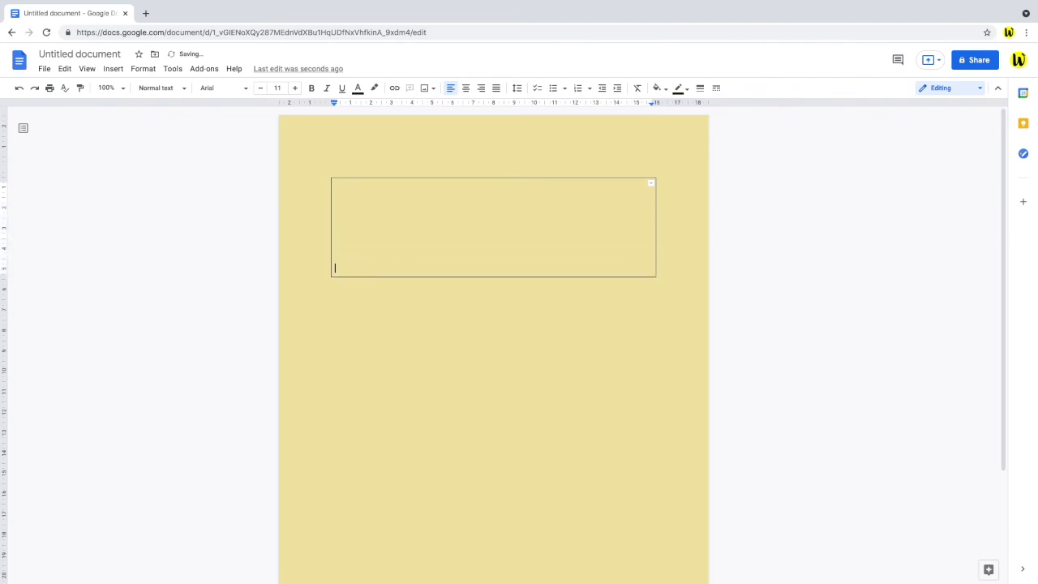
{"action": "key", "text": "Return"}
{"action": "key", "text": "Return"}
{"action": "key", "text": "Return"}
{"action": "key", "text": "Return"}
{"action": "key", "text": "Return"}
{"action": "key", "text": "Return"}
{"action": "key", "text": "Return"}
{"action": "key", "text": "Return"}
{"action": "key", "text": "Return"}
{"action": "key", "text": "Return"}
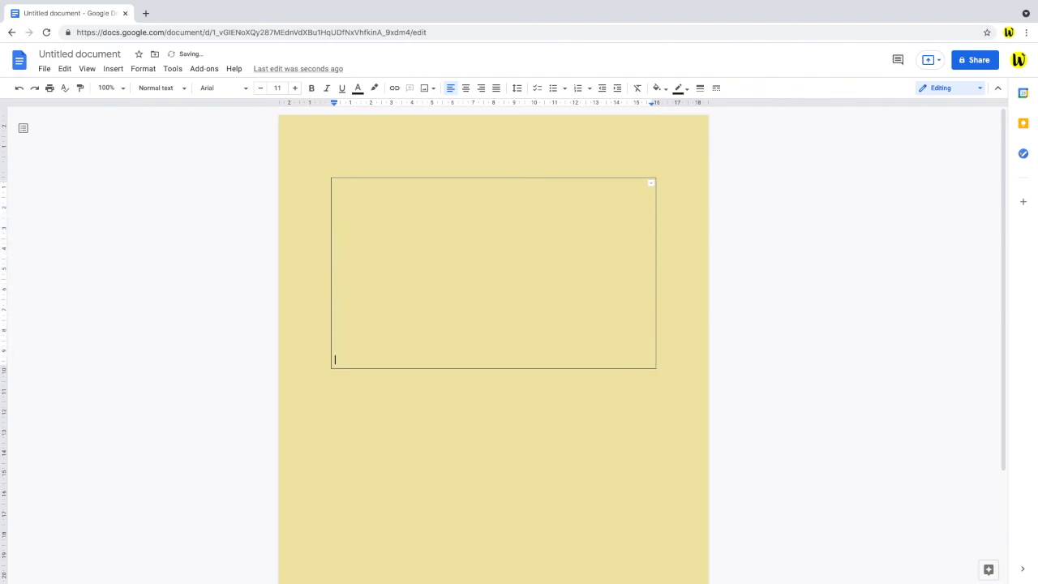
{"action": "key", "text": "Return"}
{"action": "key", "text": "Return"}
{"action": "key", "text": "Return"}
{"action": "key", "text": "Return"}
{"action": "key", "text": "Return"}
{"action": "key", "text": "Return"}
{"action": "key", "text": "Return"}
{"action": "key", "text": "Return"}
{"action": "key", "text": "Return"}
{"action": "key", "text": "Return"}
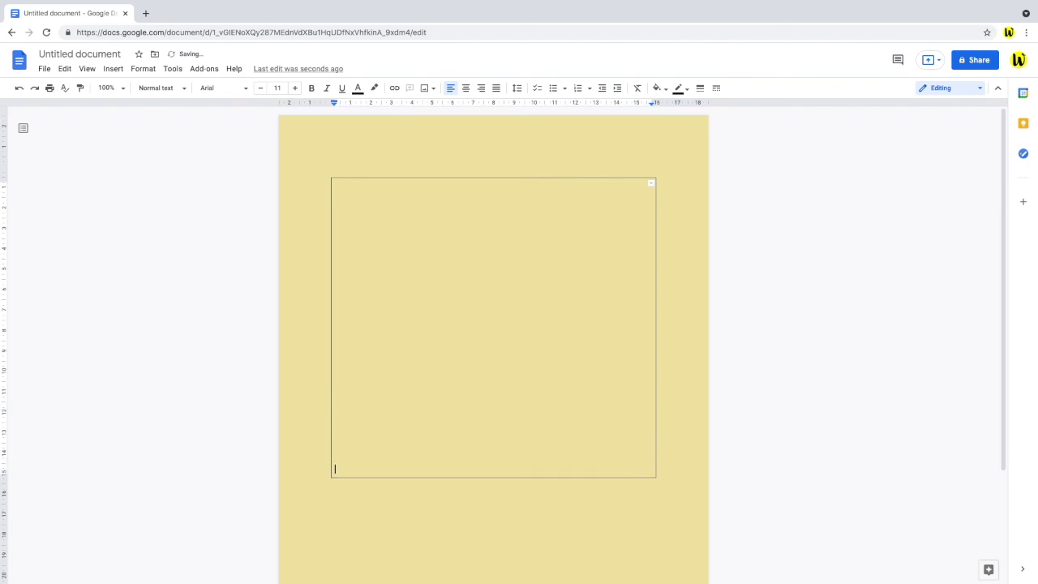
{"action": "key", "text": "Return"}
{"action": "key", "text": "Return"}
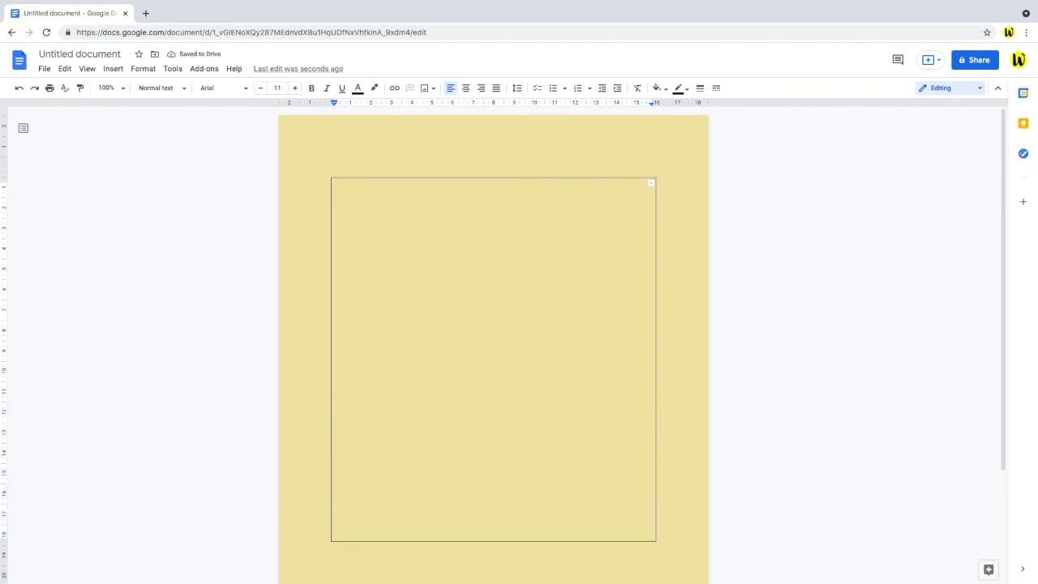
Give the table's cell a white background in Table properties.
{"action": "right_click", "coordinate": [389, 216]}
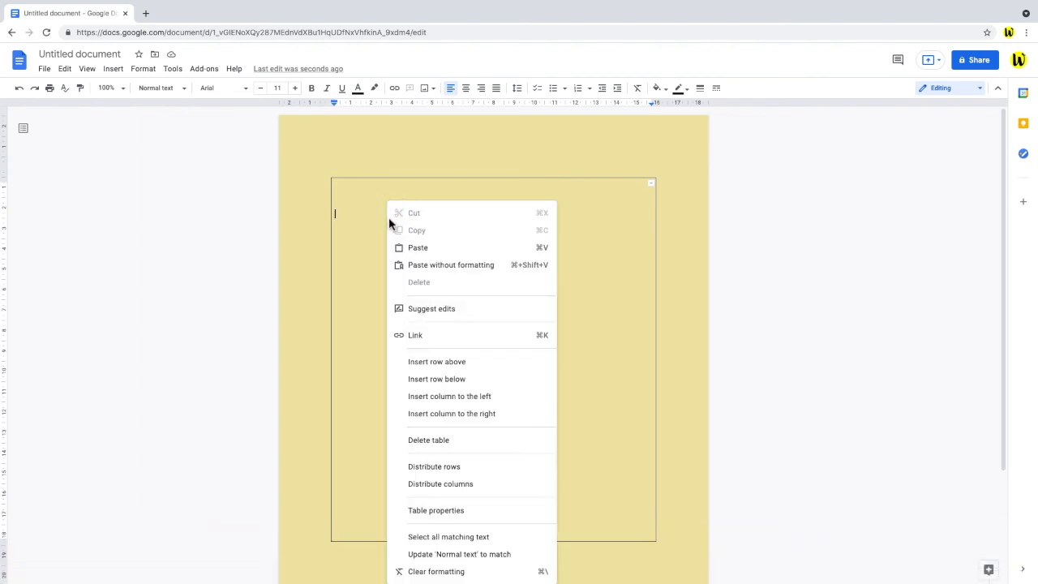
{"action": "left_click", "coordinate": [403, 513]}
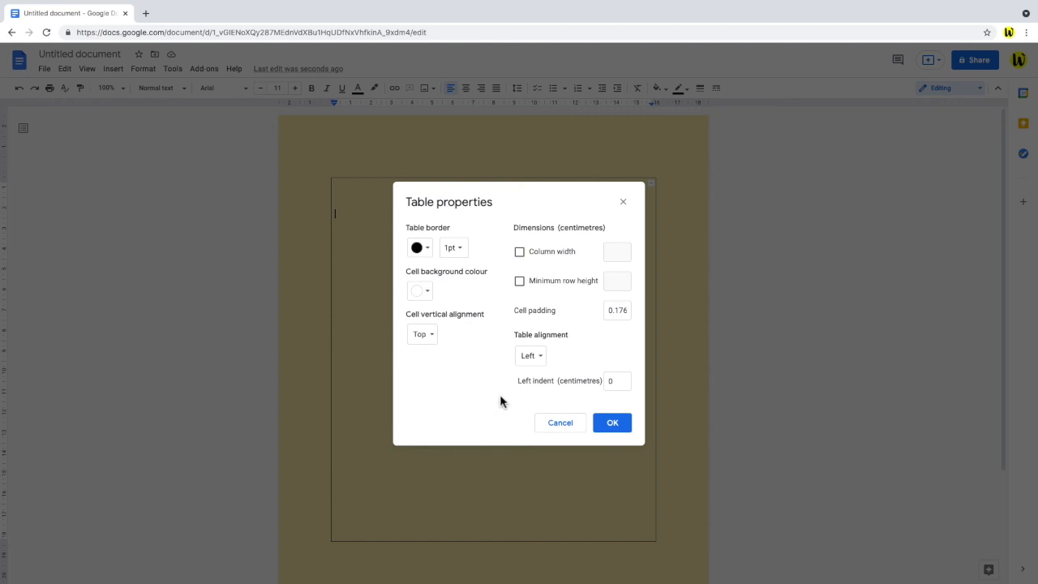
{"action": "left_click_drag", "start_coordinate": [394, 198], "coordinate": [192, 139]}
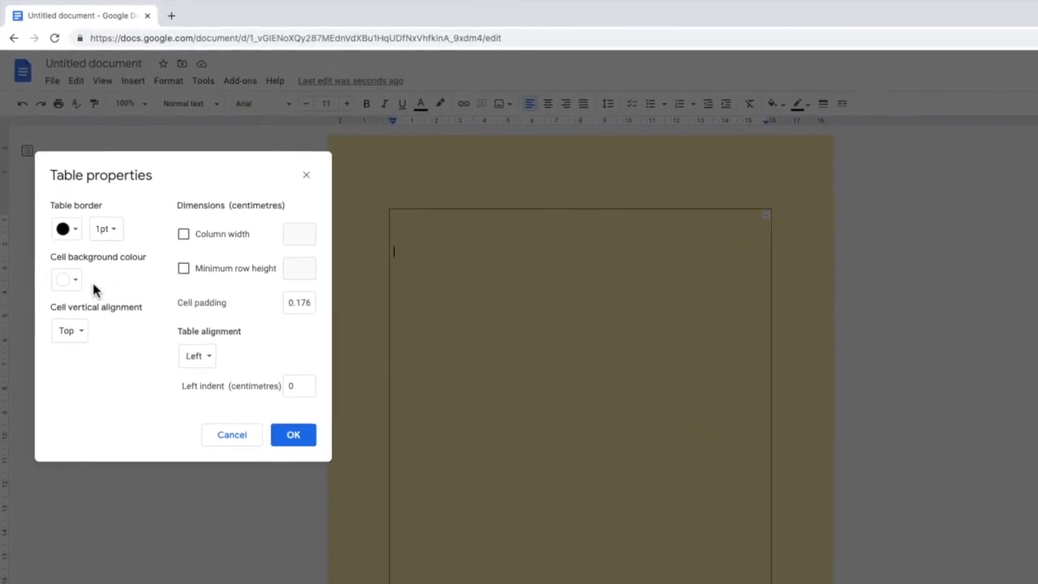
{"action": "left_click", "coordinate": [87, 297]}
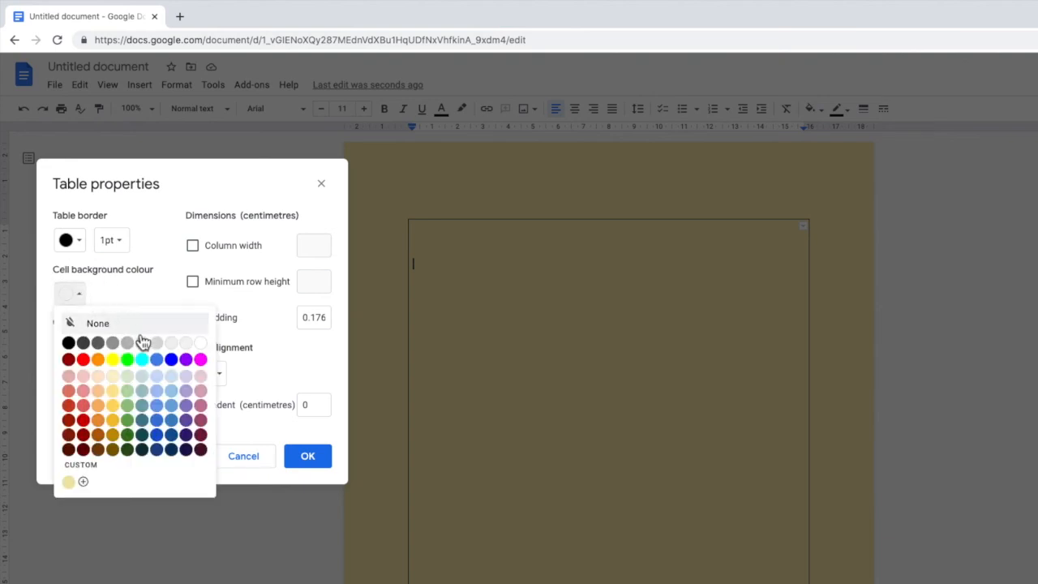
{"action": "left_click", "coordinate": [203, 343]}
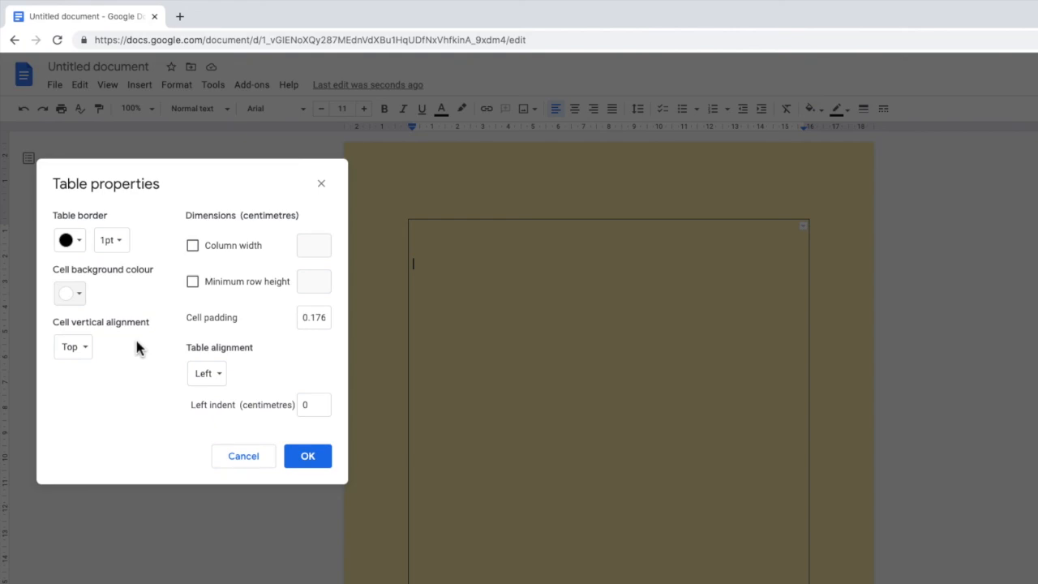
{"action": "left_click", "coordinate": [322, 474]}
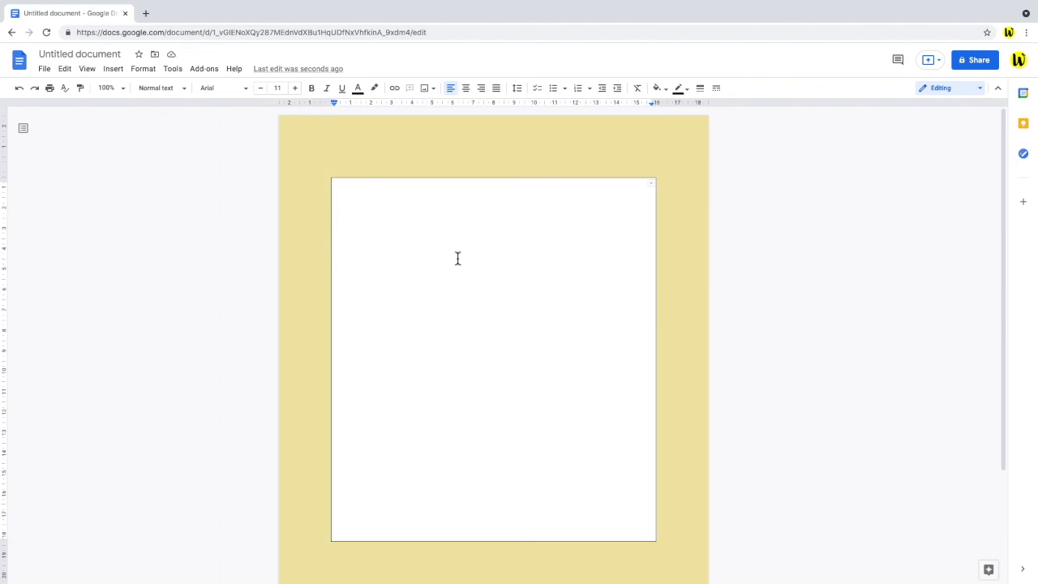
Set the table border to white with a 0pt width in Table properties.
{"action": "right_click", "coordinate": [458, 258]}
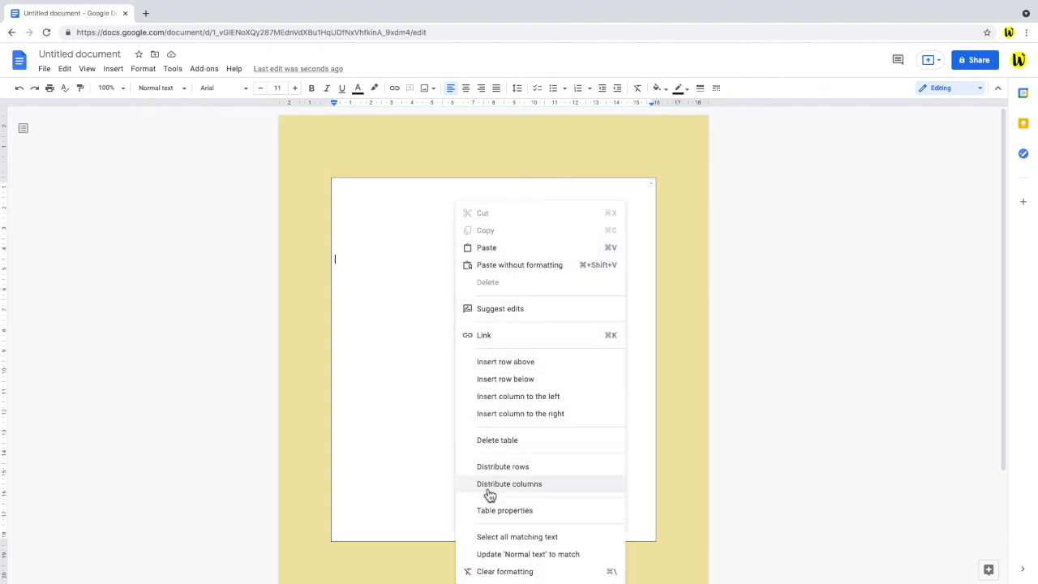
{"action": "left_click", "coordinate": [471, 512]}
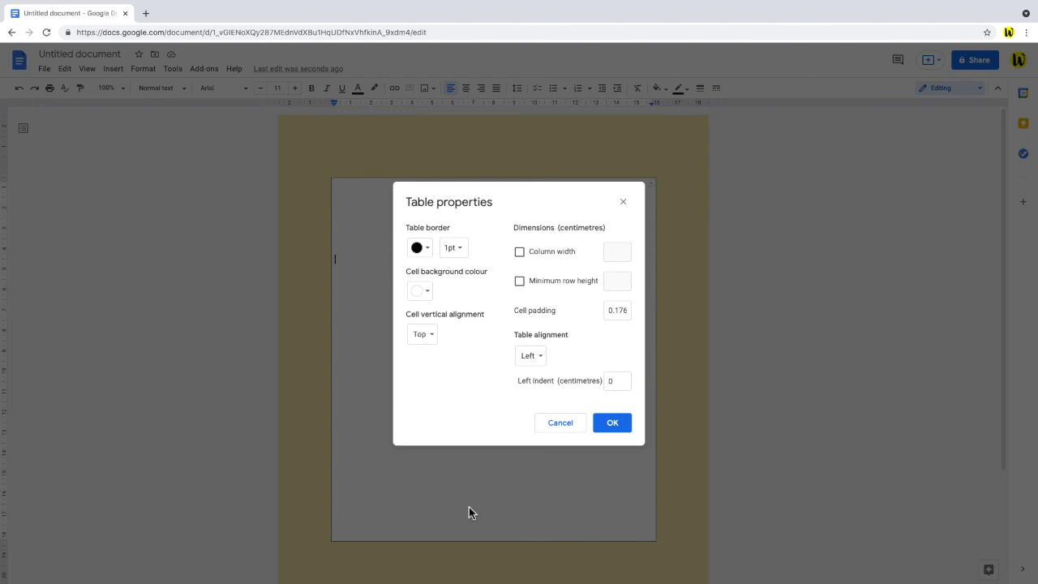
{"action": "left_click", "coordinate": [430, 251]}
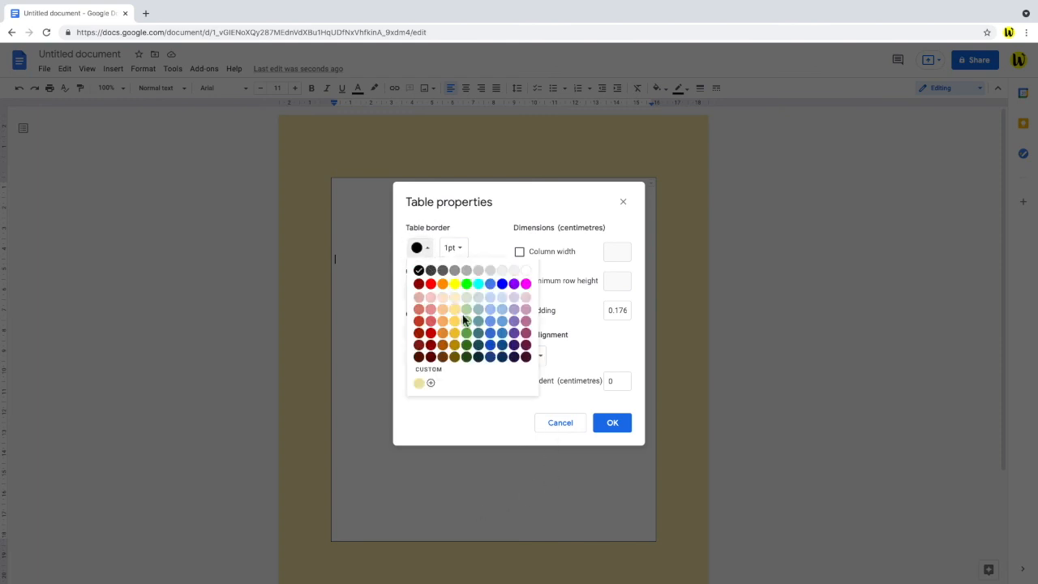
{"action": "left_click", "coordinate": [526, 272]}
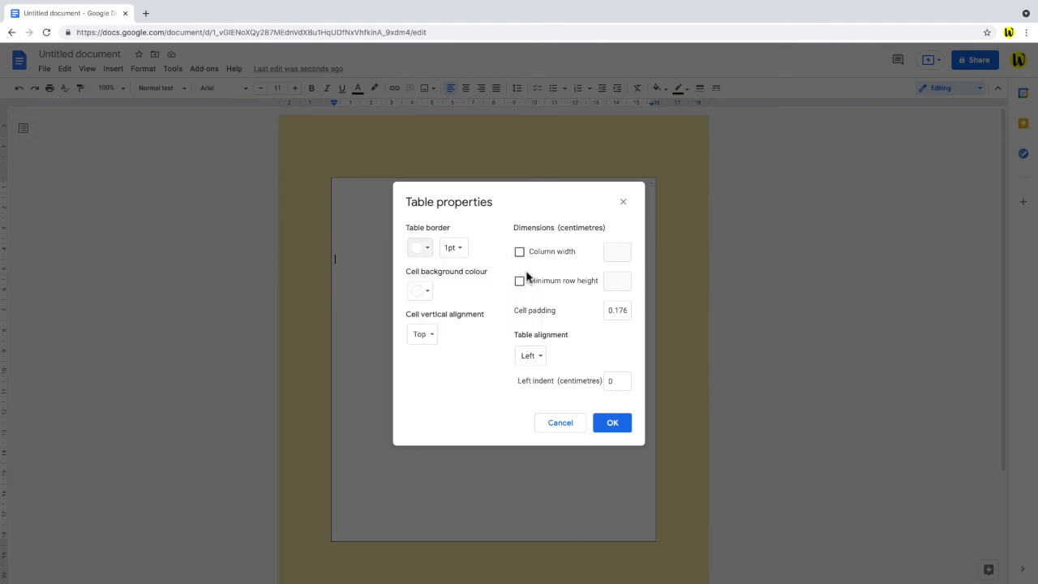
{"action": "left_click", "coordinate": [470, 257]}
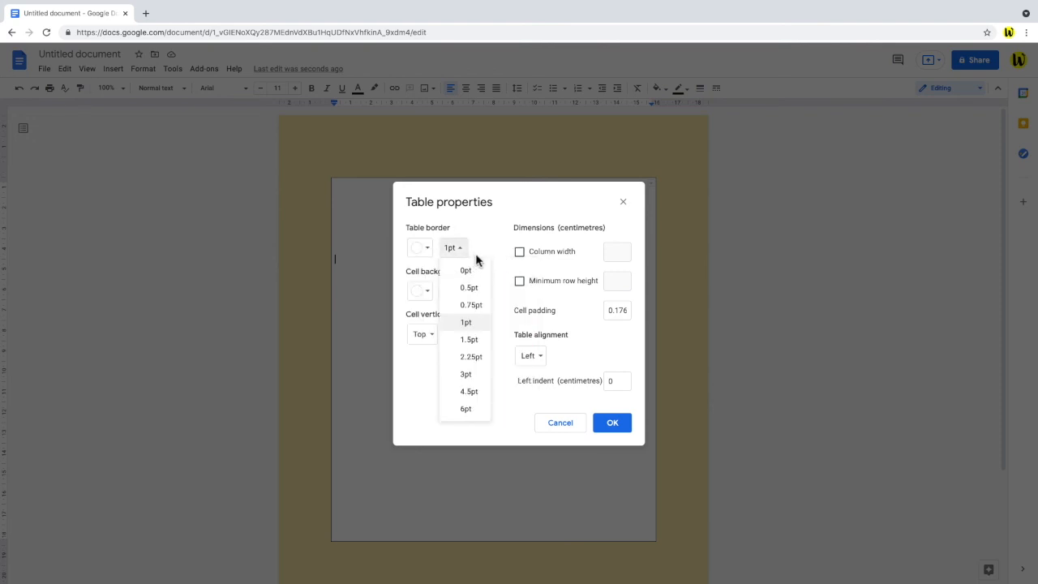
{"action": "left_click", "coordinate": [484, 274]}
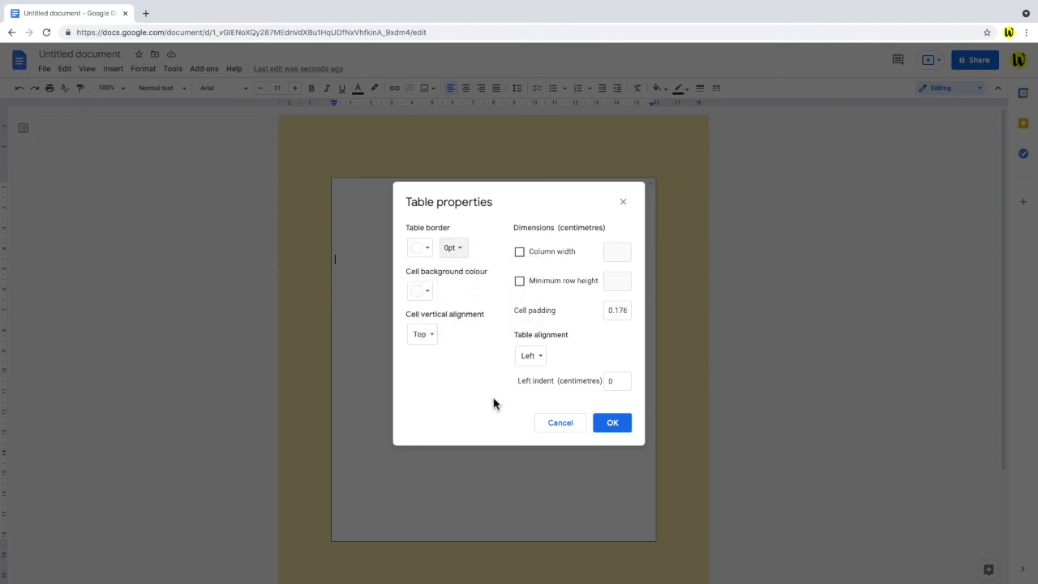
{"action": "left_click", "coordinate": [623, 429]}
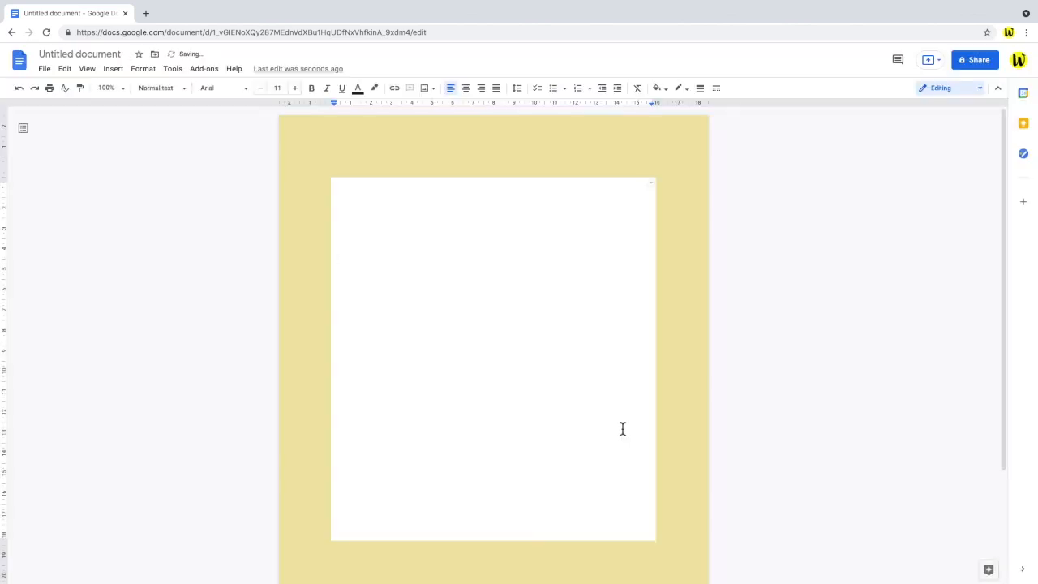
Add more blank lines inside the cell to extend the white table further down.
{"action": "left_click_drag", "start_coordinate": [1007, 392], "coordinate": [1022, 503]}
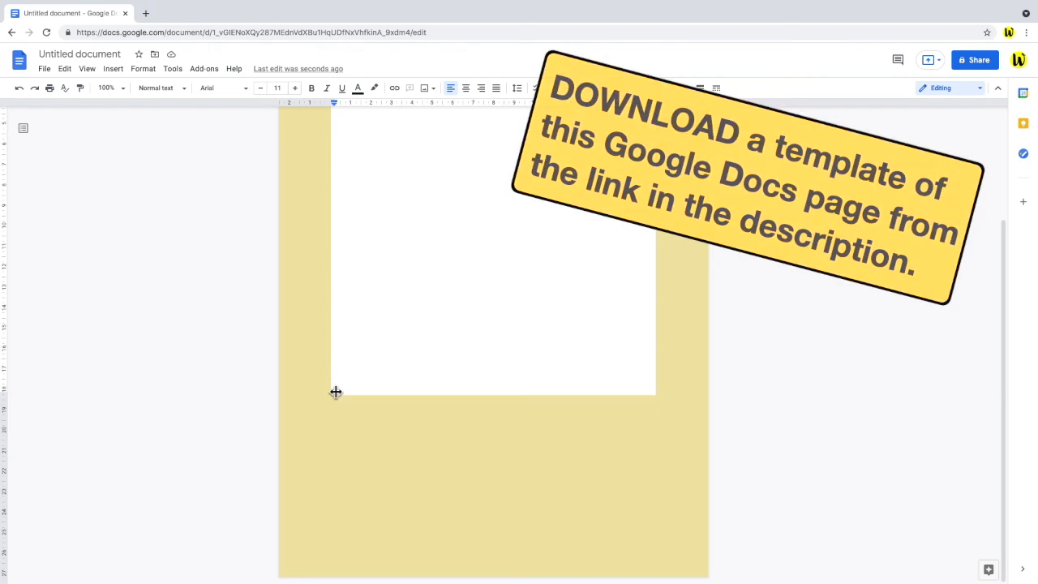
{"action": "key", "text": "Return"}
{"action": "key", "text": "Return"}
{"action": "key", "text": "Return"}
{"action": "key", "text": "Return"}
{"action": "key", "text": "Return"}
{"action": "key", "text": "Return"}
{"action": "key", "text": "Return"}
{"action": "key", "text": "Return"}
{"action": "key", "text": "Return"}
{"action": "key", "text": "Return"}
{"action": "key", "text": "Return"}
{"action": "key", "text": "Return"}
{"action": "key", "text": "Return"}
{"action": "key", "text": "Return"}
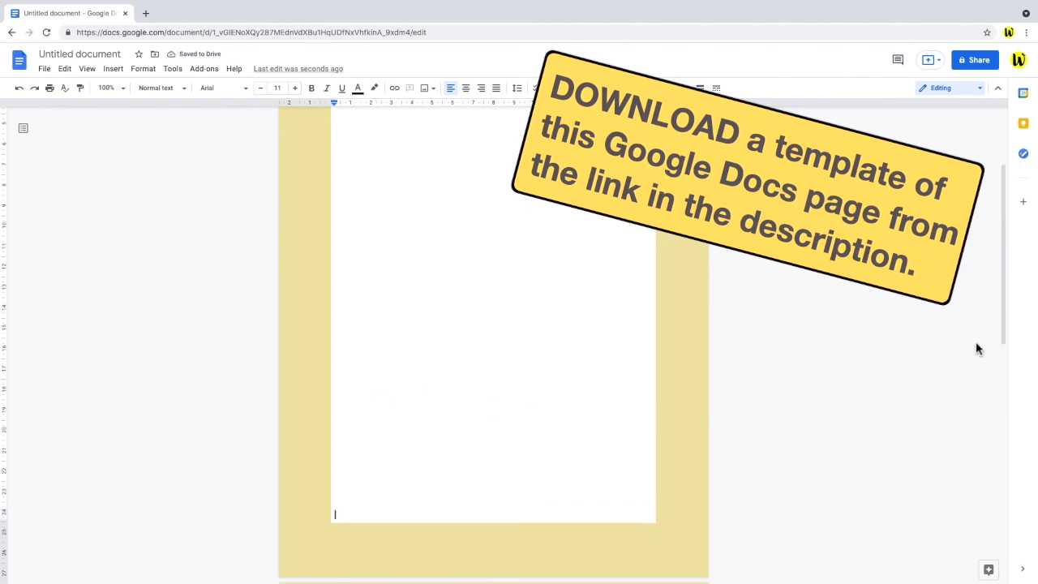
{"action": "left_click_drag", "start_coordinate": [1003, 325], "coordinate": [997, 260]}
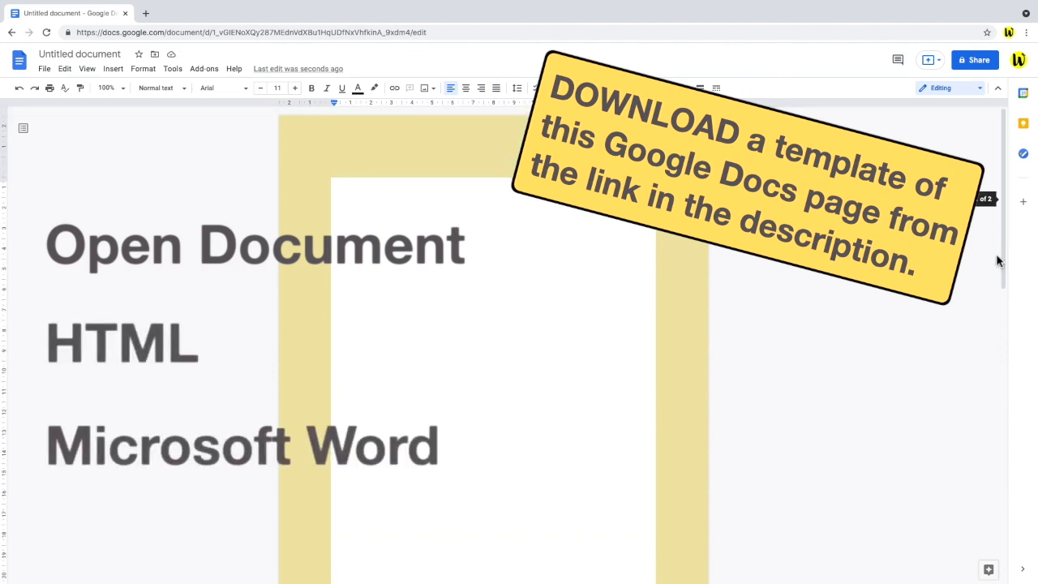